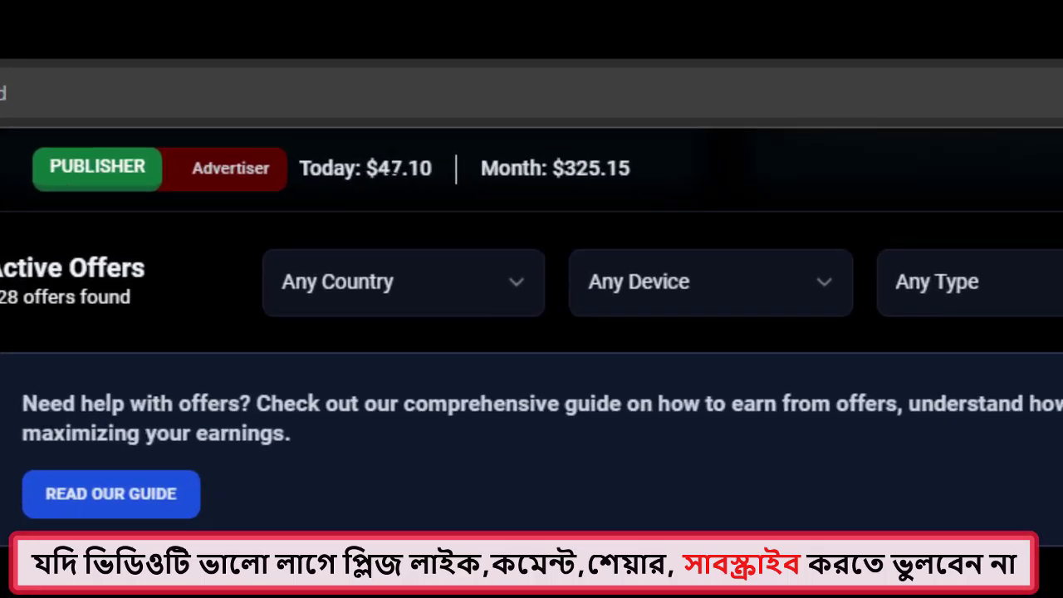
Highlight today's earnings figure on the CPAlead publisher dashboard and clear the highlight.
left_click_drag(451, 89, 464, 89)
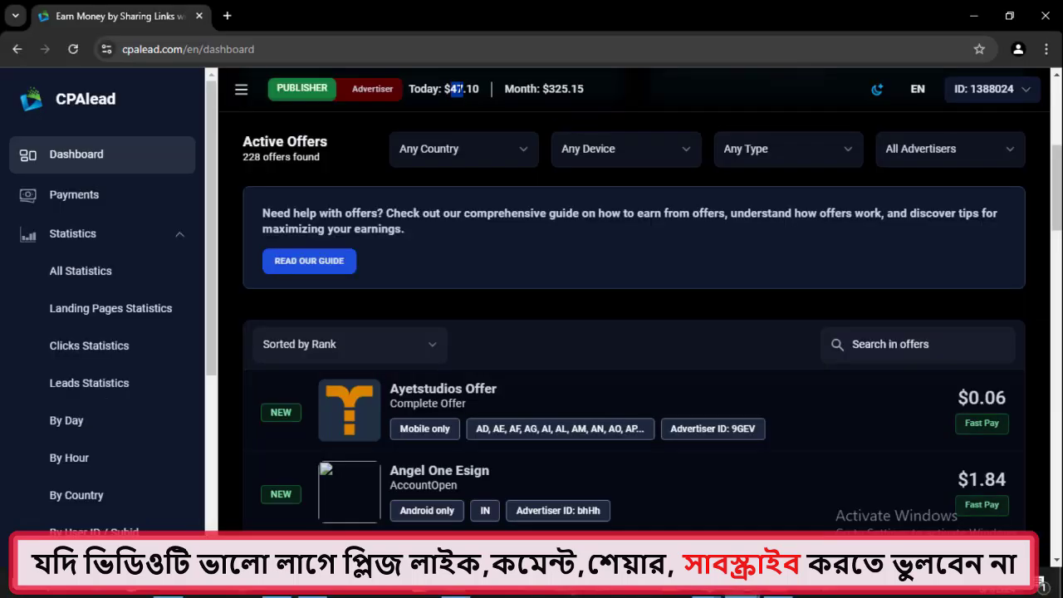
left_click(423, 168)
Switch to the Chrome window with the Mastodon home feed and look over its latest posts.
mouse_move(720, 593)
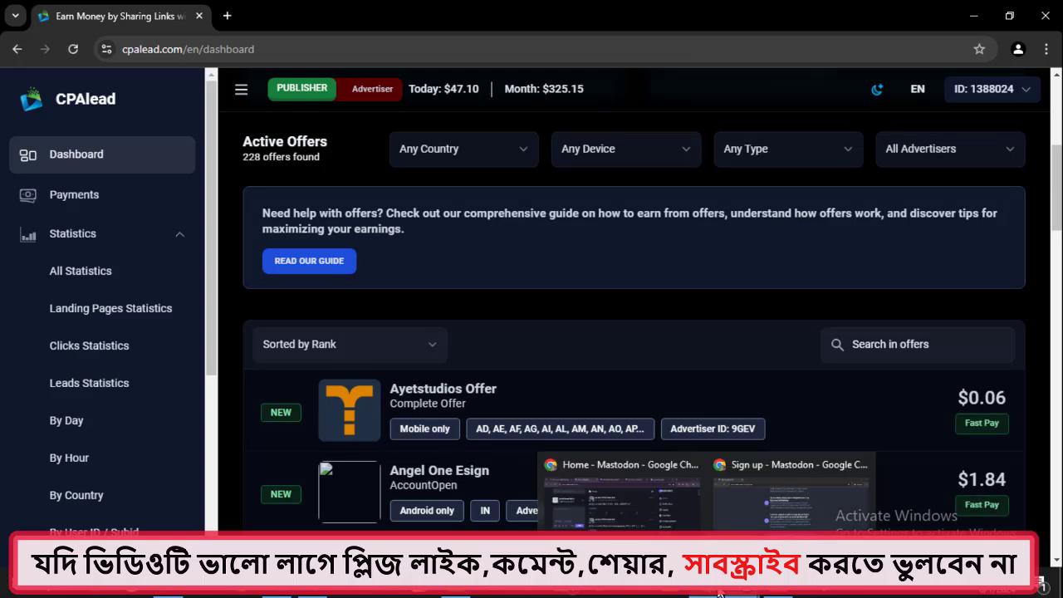
left_click(619, 492)
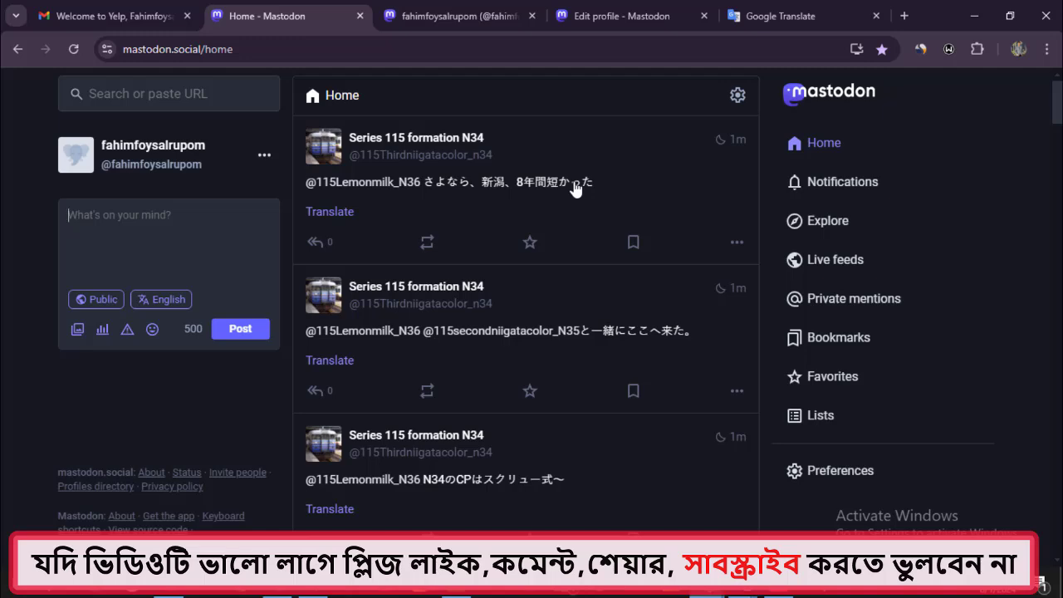
scroll(581, 176, "down", 2)
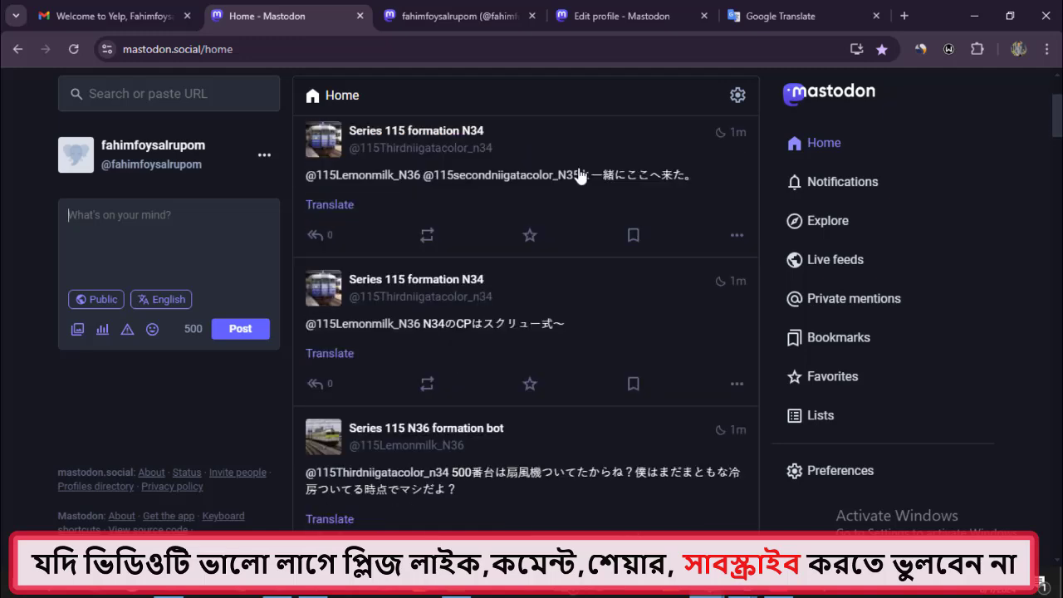
scroll(581, 174, "up", 2)
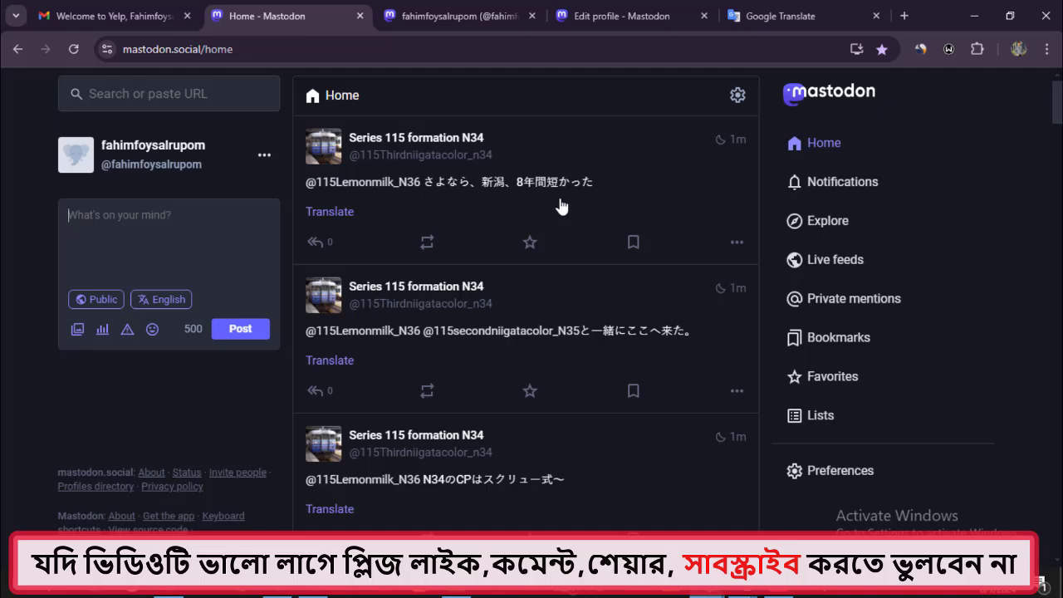
Switch to the Mastodon sign-up window, review the mastodon.social ground rules and accept them.
mouse_move(711, 595)
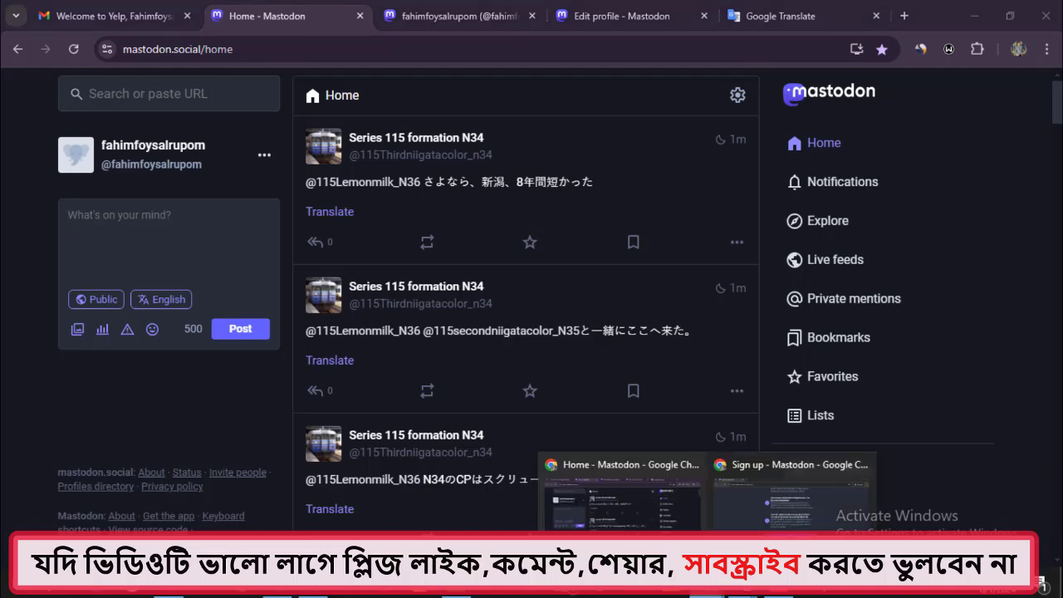
left_click(791, 495)
scroll(668, 388, "up", 5)
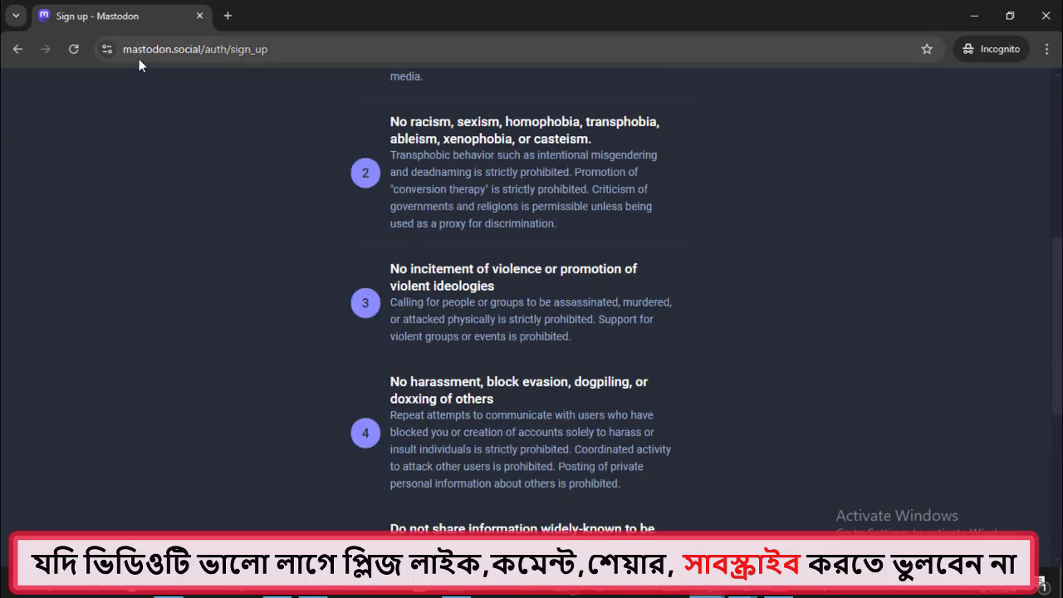
scroll(750, 300, "up", 4)
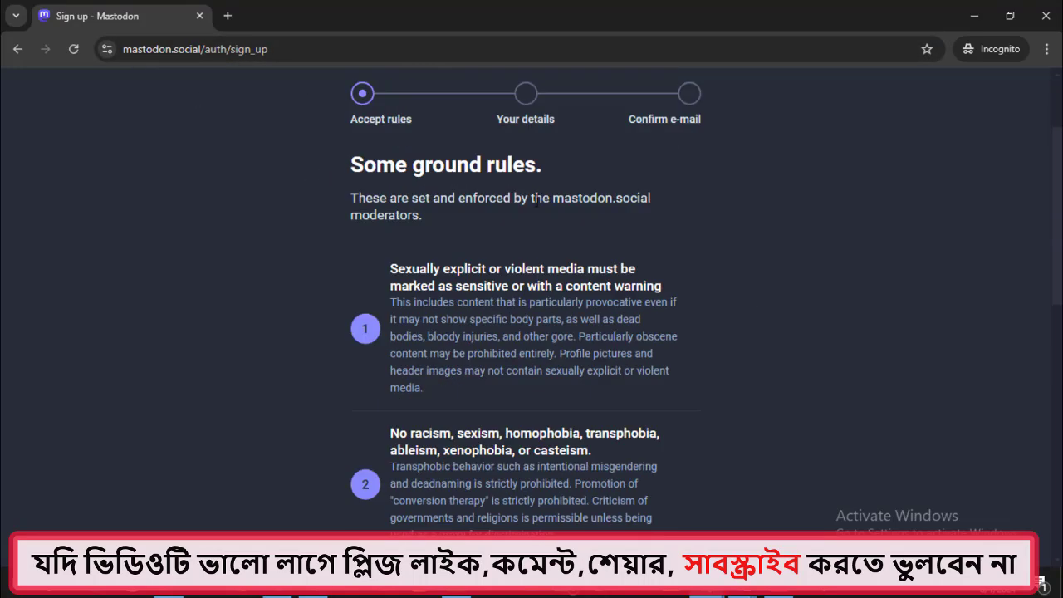
scroll(480, 244, "up", 2)
scroll(480, 244, "down", 2)
scroll(479, 245, "down", 9)
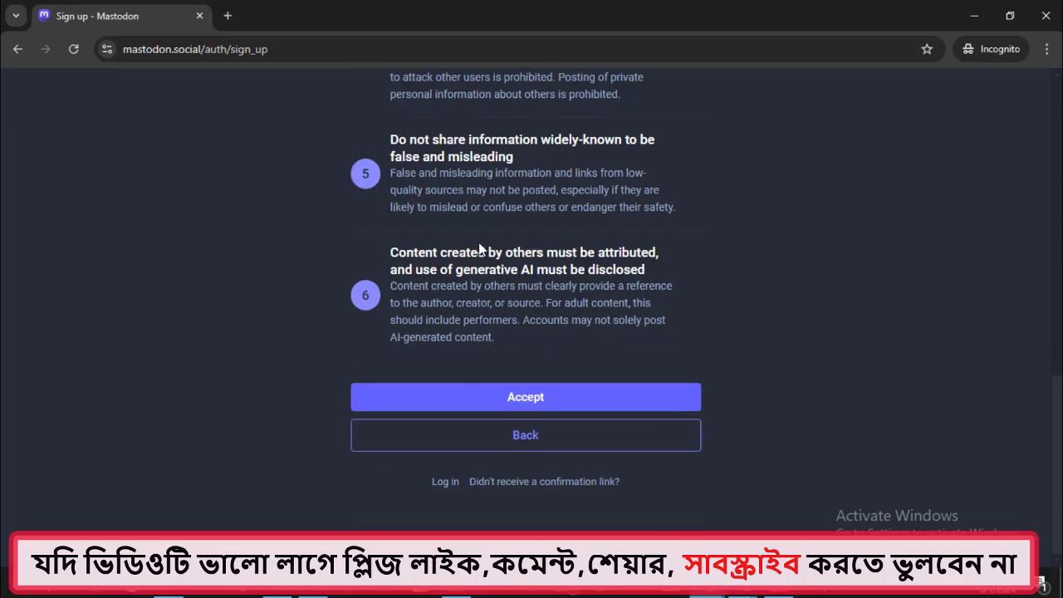
left_click(509, 400)
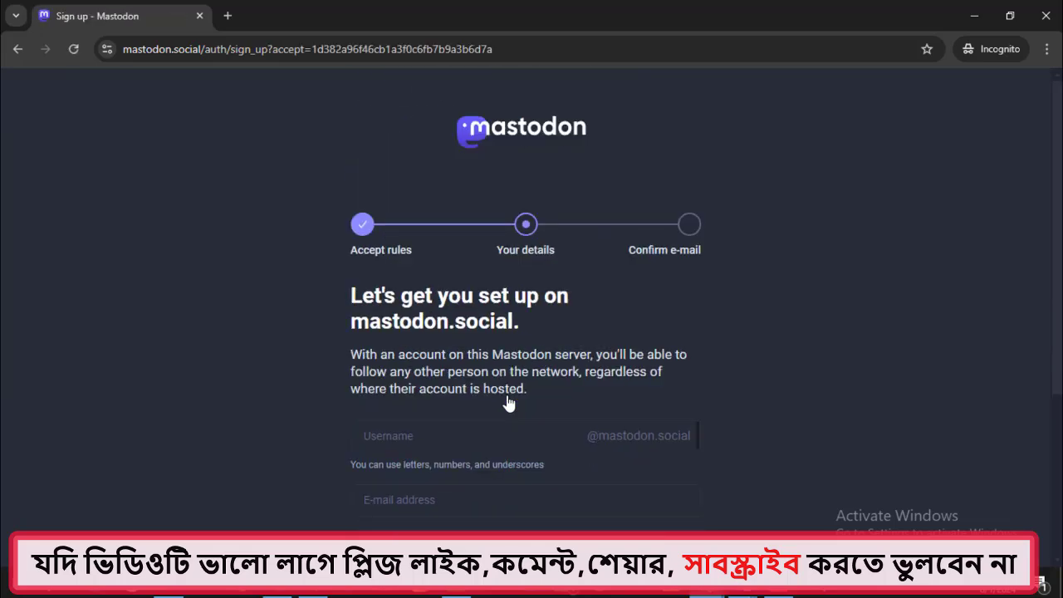
Look over the account details form for a new mastodon.social account and close the sign-up window.
scroll(515, 347, "down", 2)
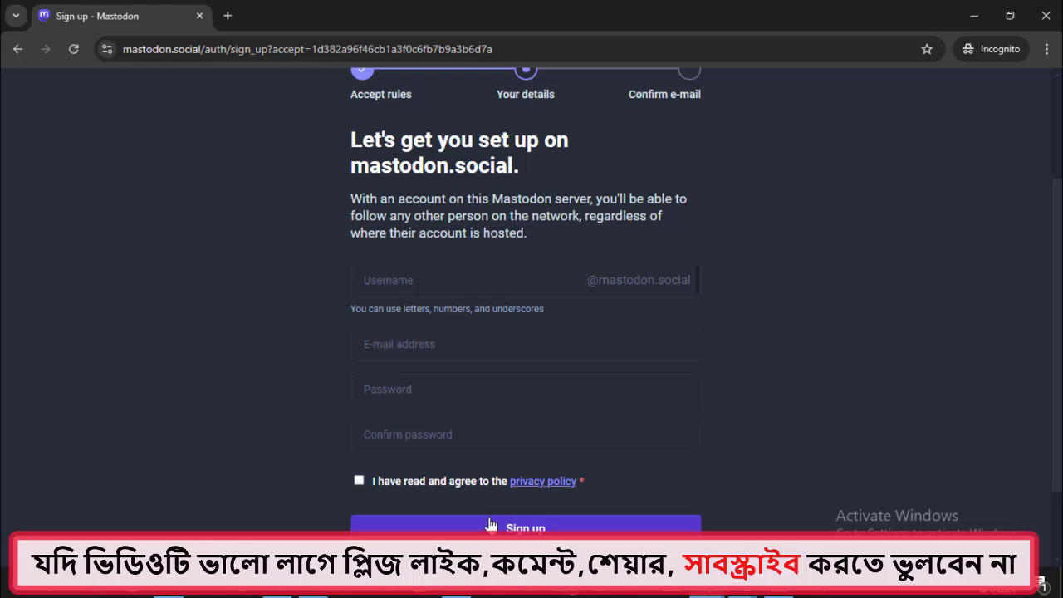
left_click(1046, 16)
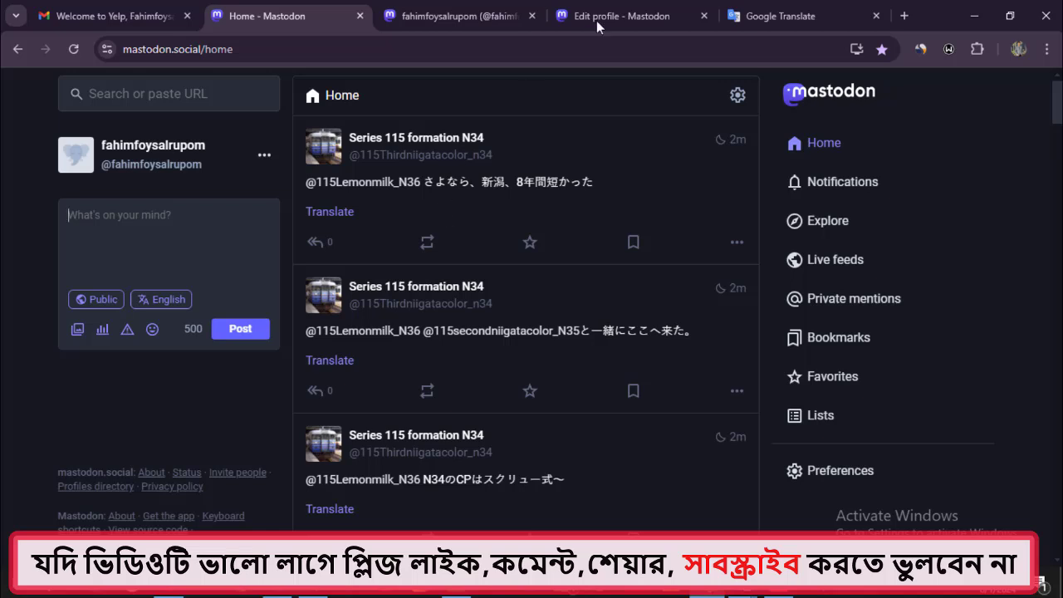
Open the Mastodon profile editing page and examine its settings sections, basic information fields, and profile and header picture options.
left_click(623, 15)
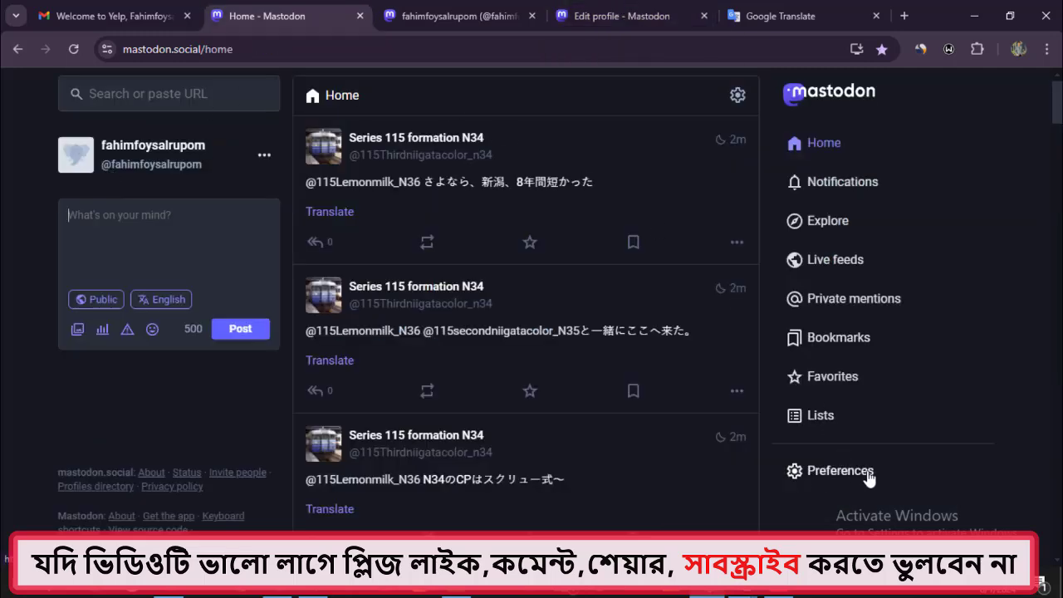
left_click(609, 15)
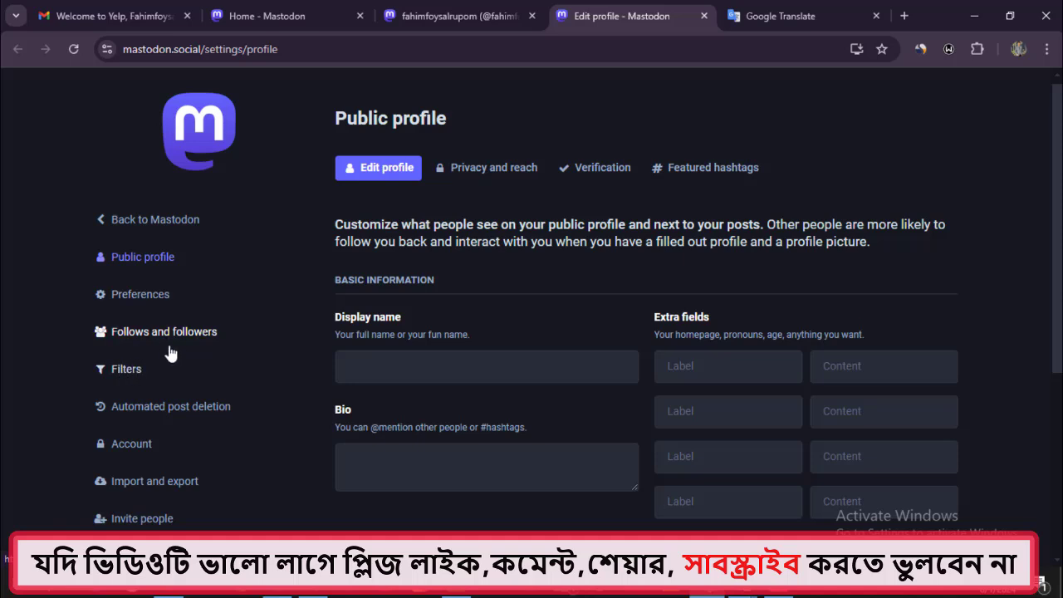
scroll(106, 365, "down", 1)
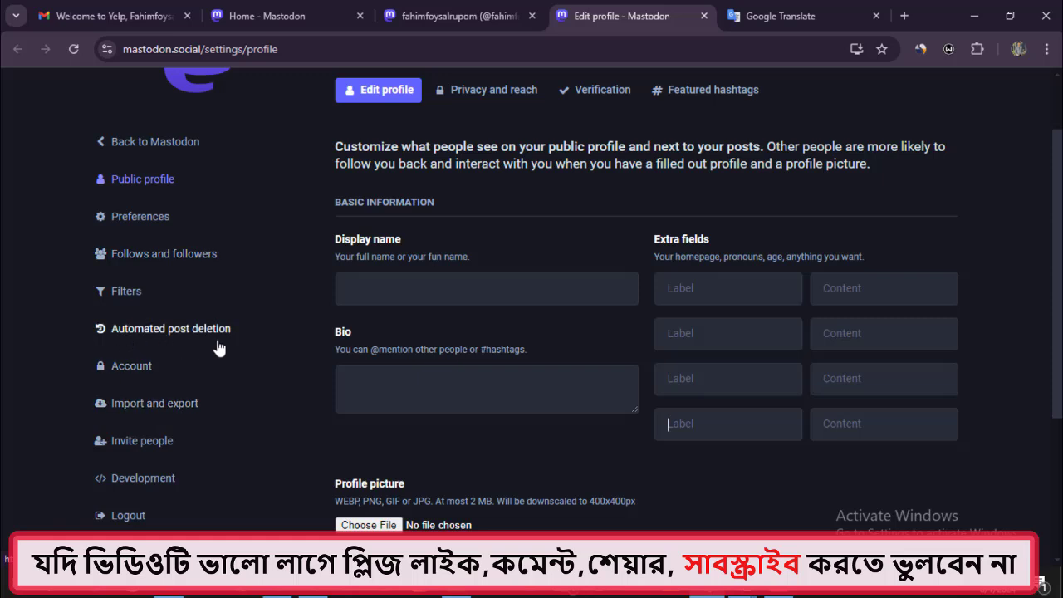
left_click(100, 384)
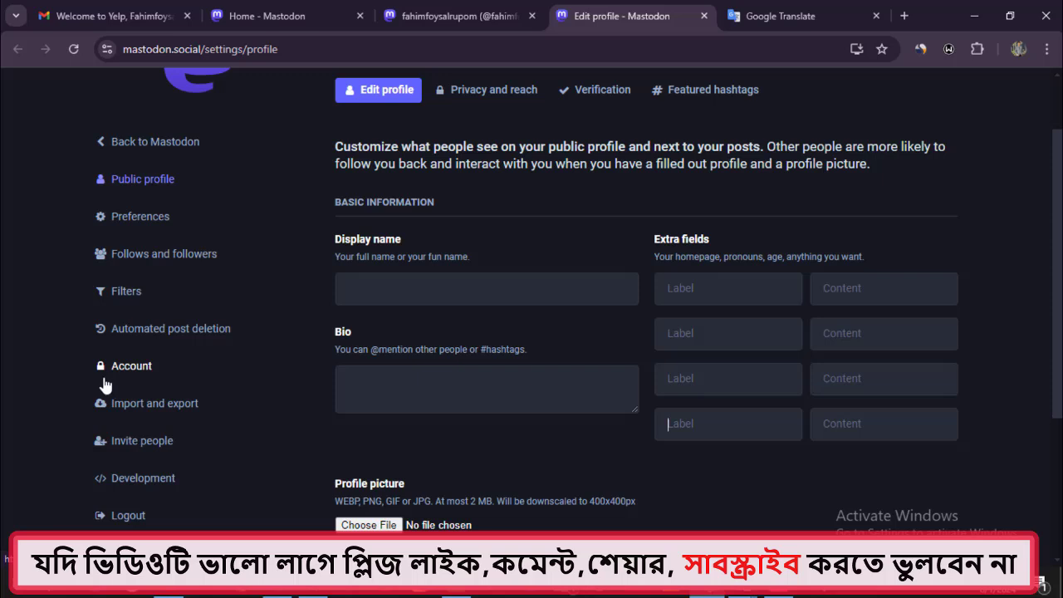
scroll(108, 408, "down", 1)
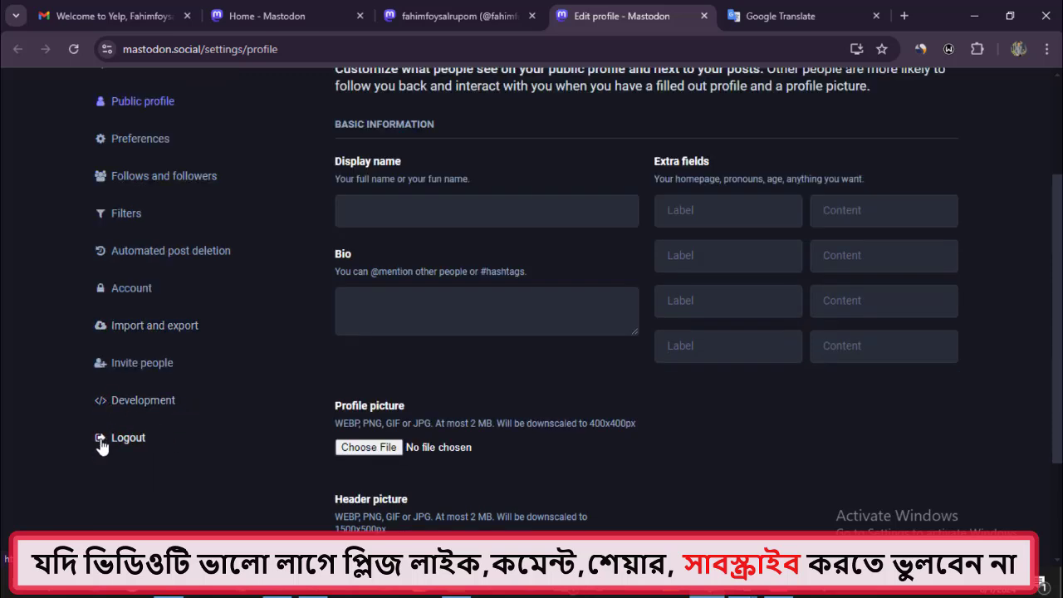
scroll(730, 299, "down", 2)
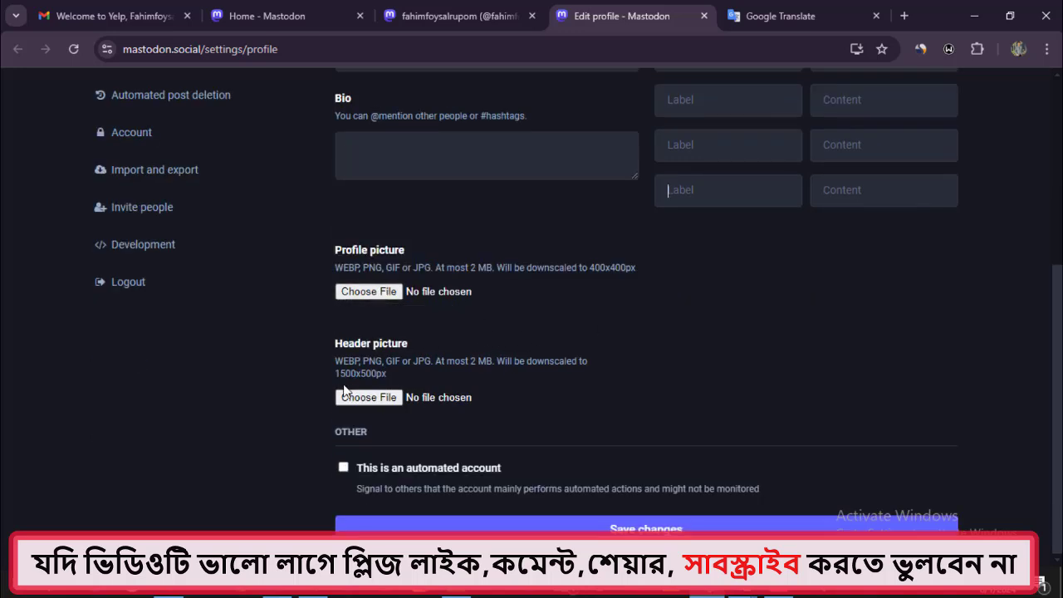
triple_click(360, 346)
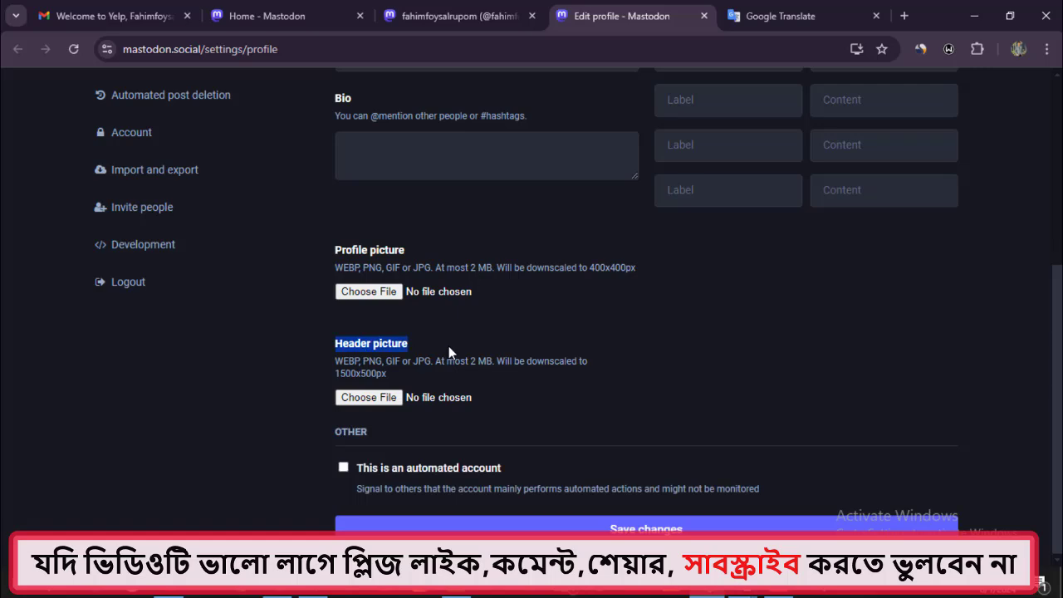
scroll(877, 352, "up", 4)
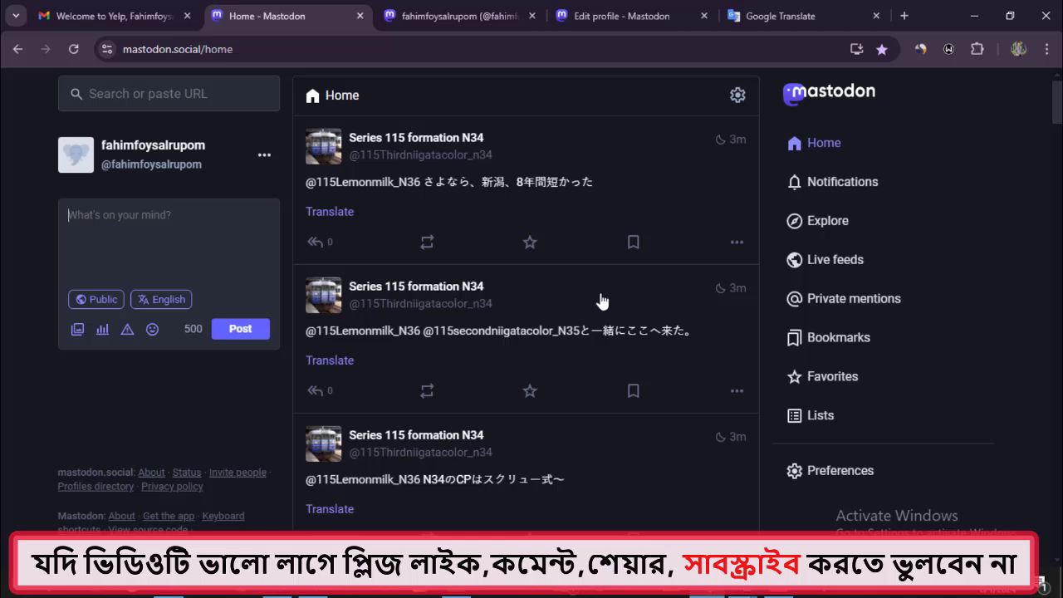
Open the account's public Mastodon profile page and look over its post with hidden media.
left_click(476, 12)
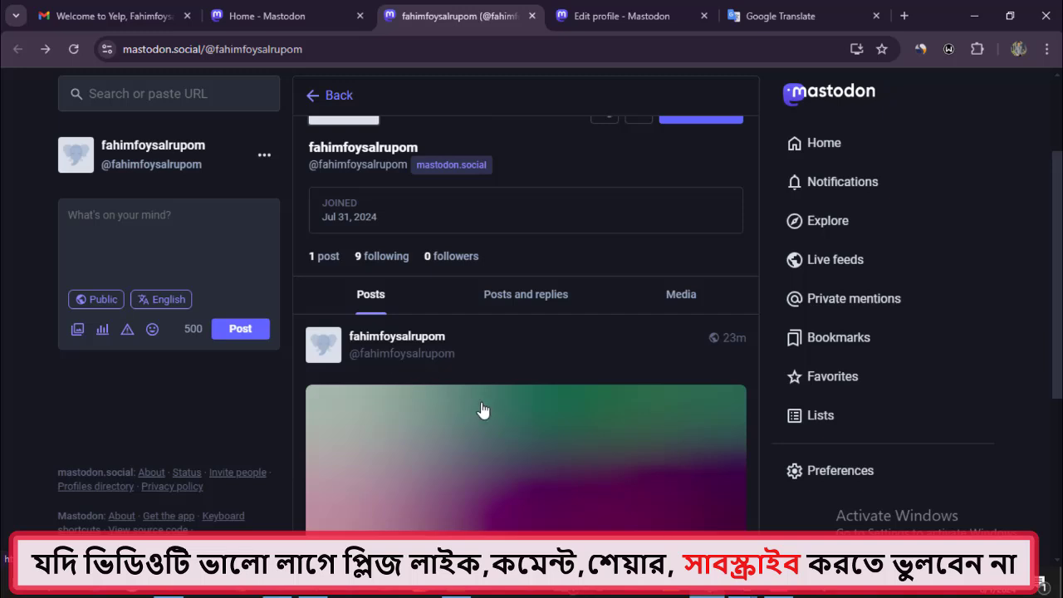
scroll(484, 411, "down", 4)
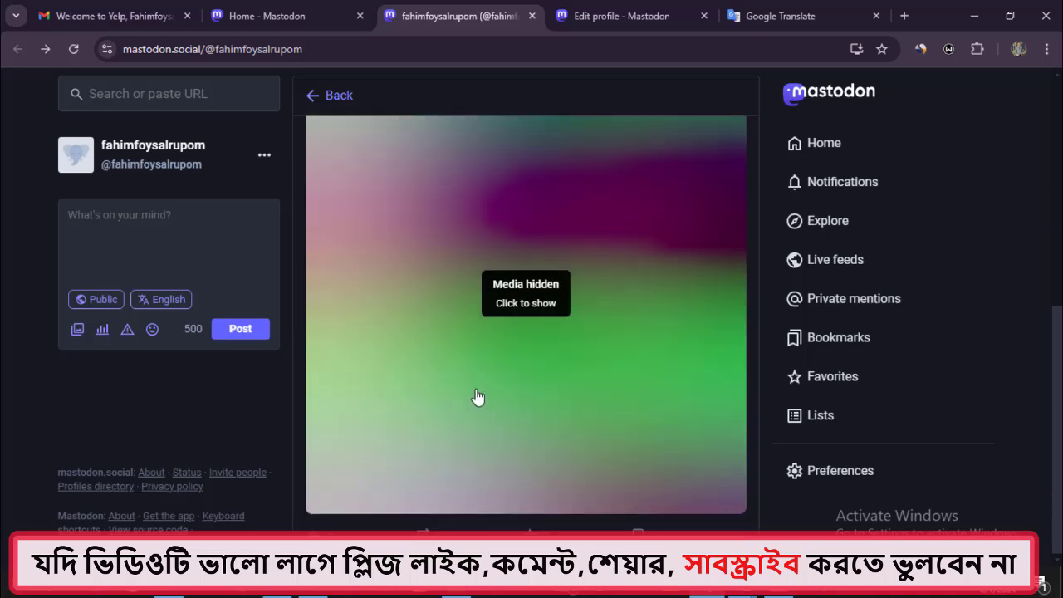
scroll(479, 401, "up", 2)
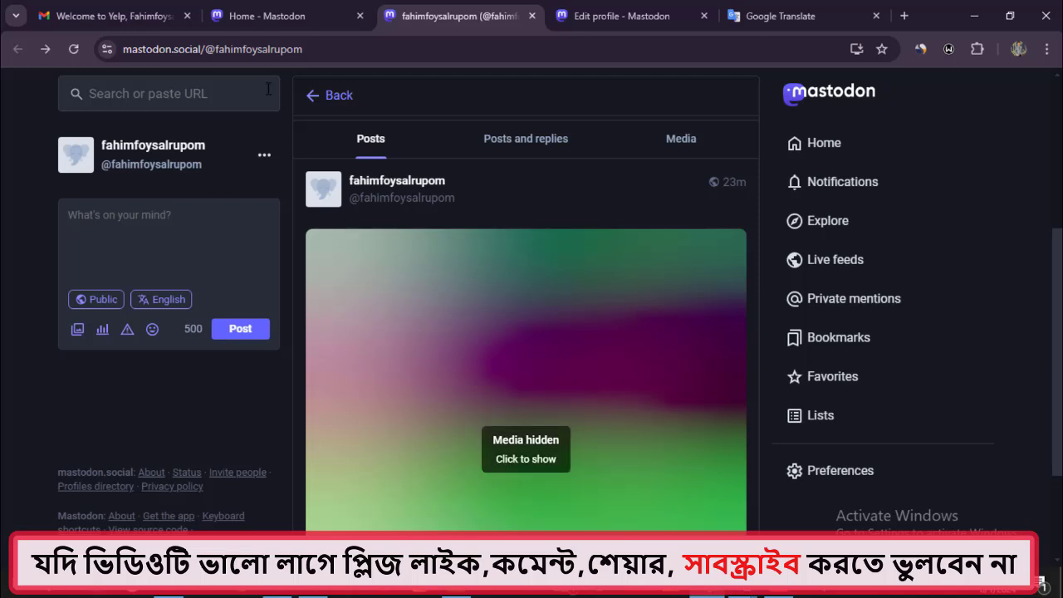
Return to the Mastodon home feed and view the available search options.
left_click(286, 12)
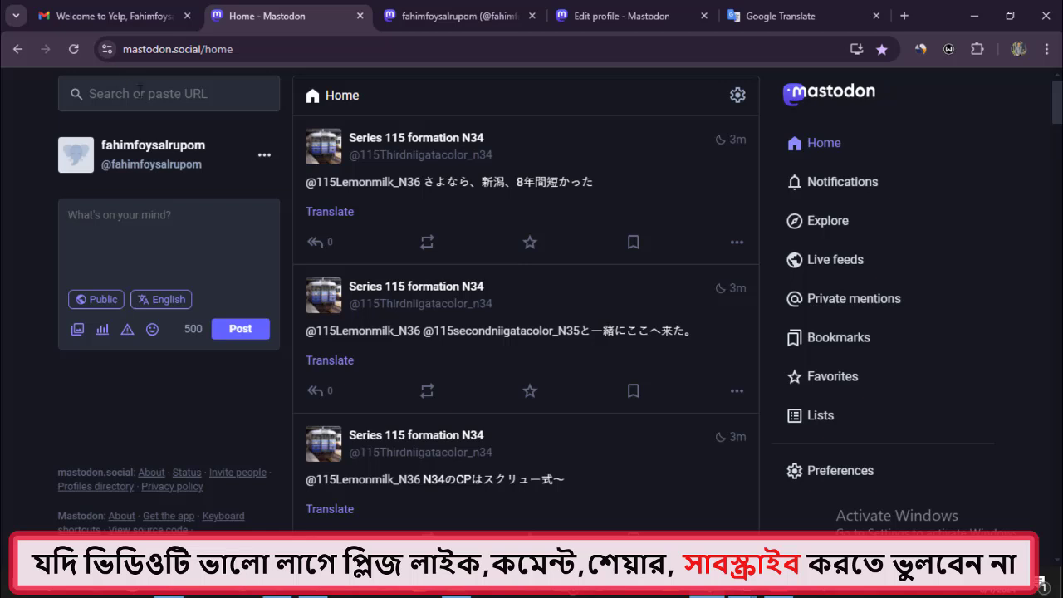
left_click(170, 94)
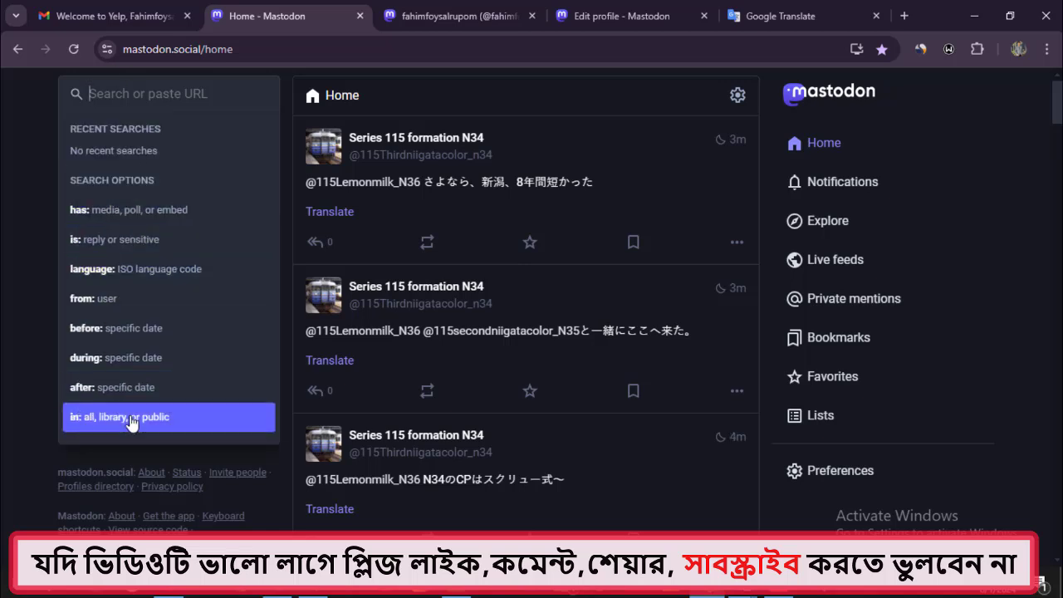
left_click(285, 79)
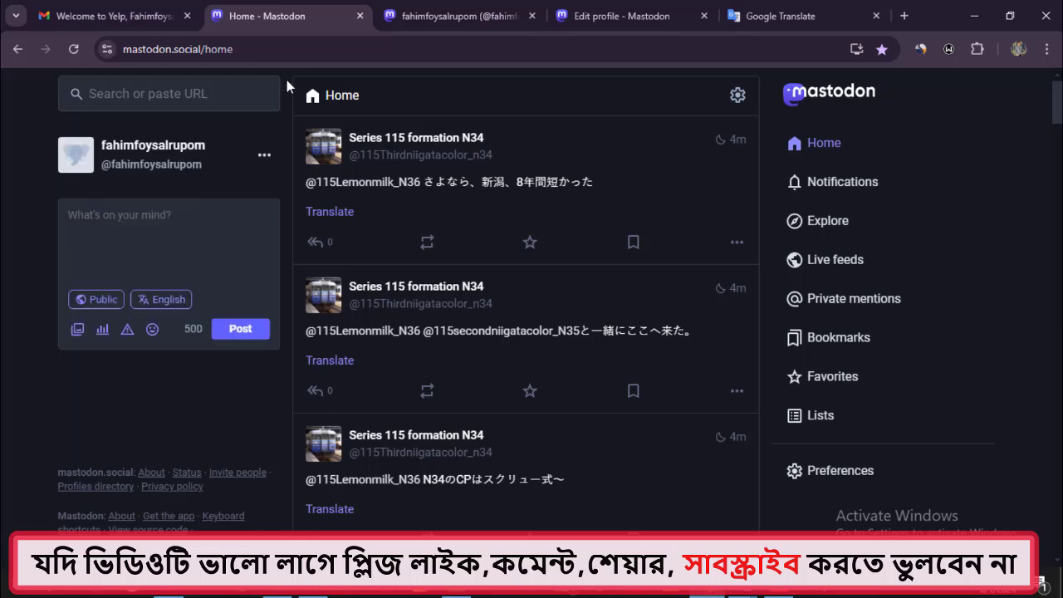
Open the Similarweb analysis for mastodon.social and examine visits over time and engagement figures, highlighting the monthly visits.
left_click(924, 52)
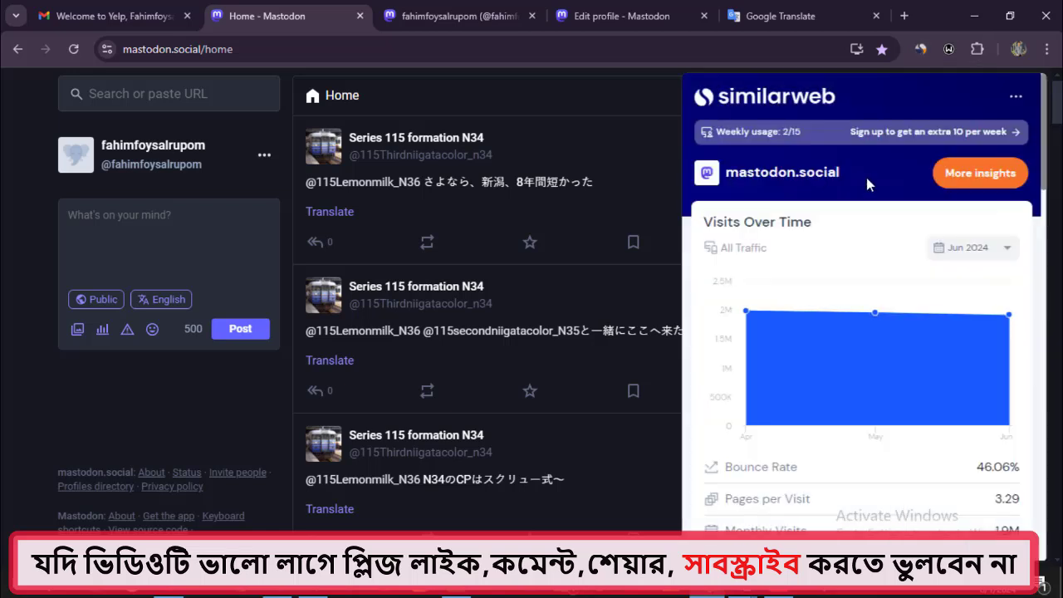
scroll(872, 299, "down", 1)
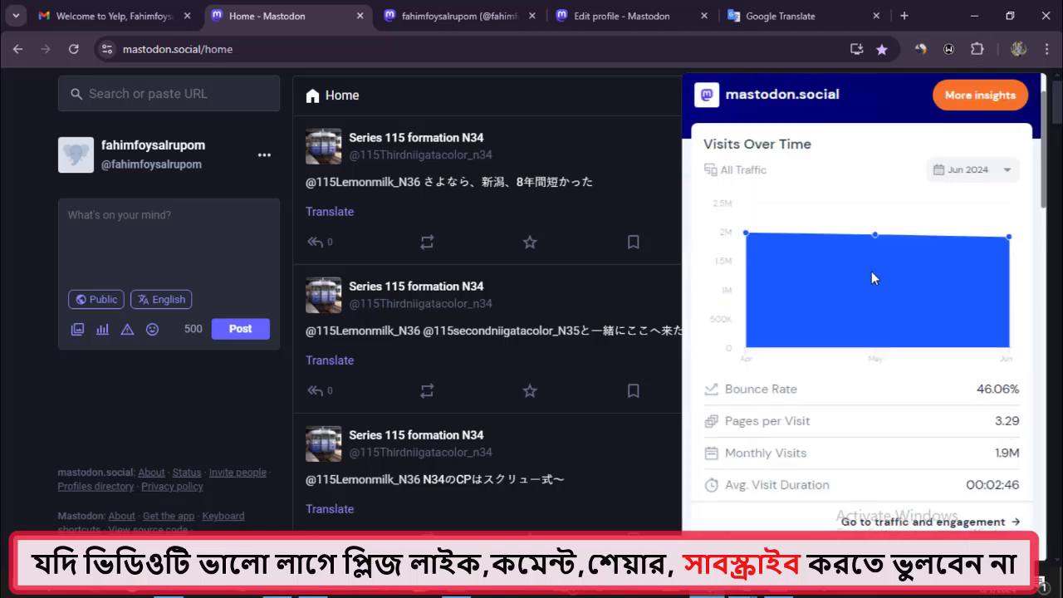
scroll(871, 273, "down", 1)
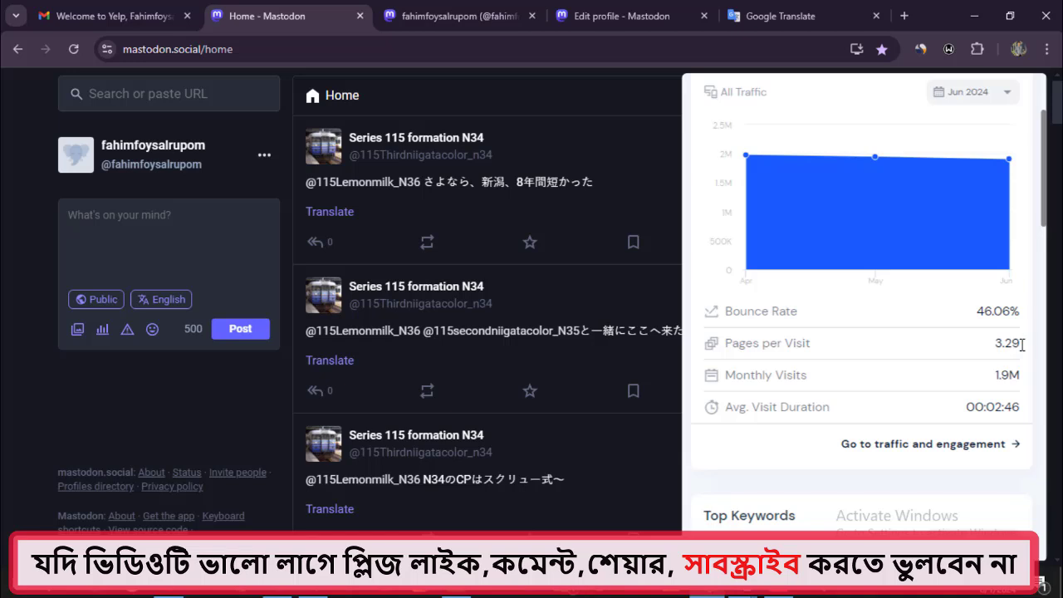
scroll(914, 341, "down", 1)
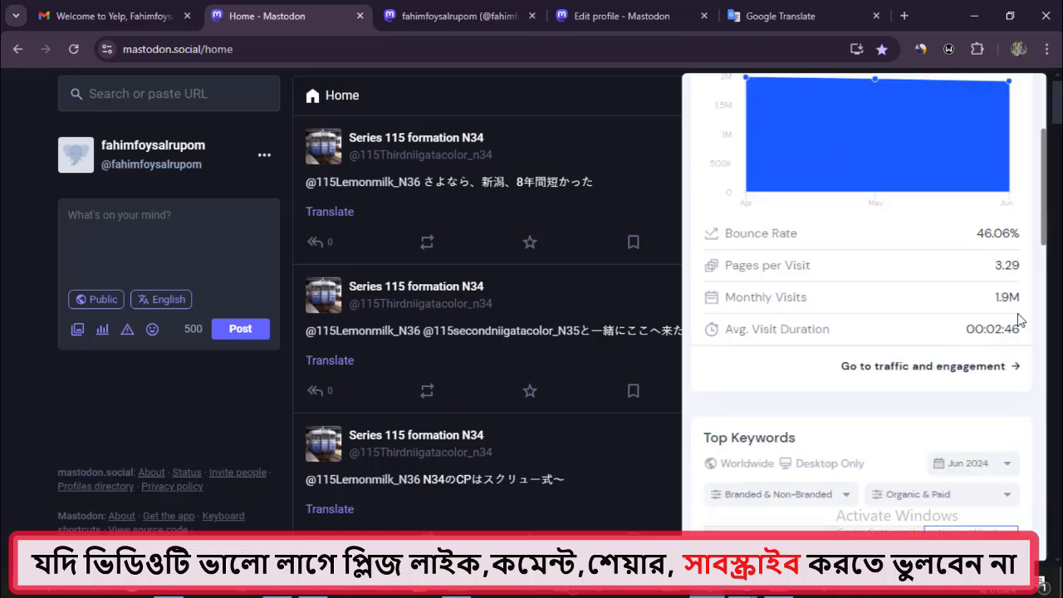
left_click_drag(995, 297, 1024, 305)
scroll(1001, 282, "down", 1)
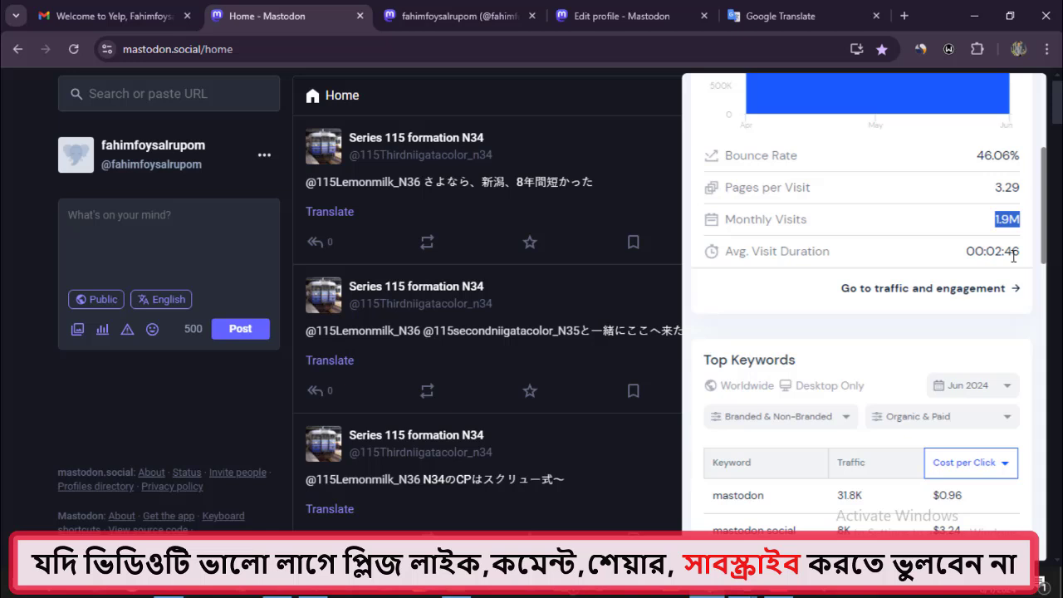
Examine the top keywords and top five countries in the Similarweb analysis for mastodon.social, and close it.
scroll(955, 261, "down", 2)
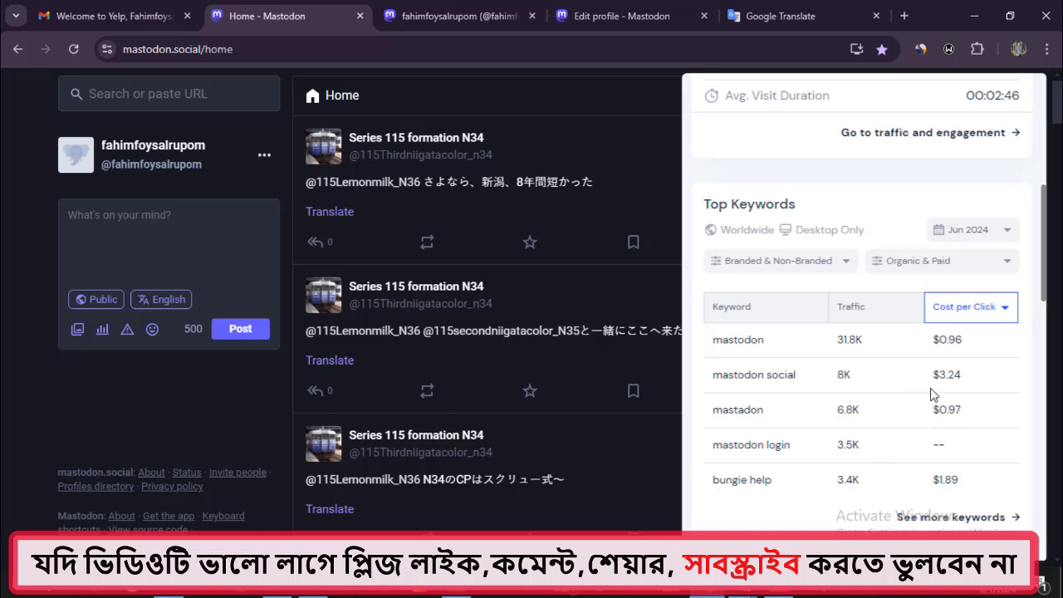
scroll(841, 344, "down", 3)
scroll(842, 344, "down", 6)
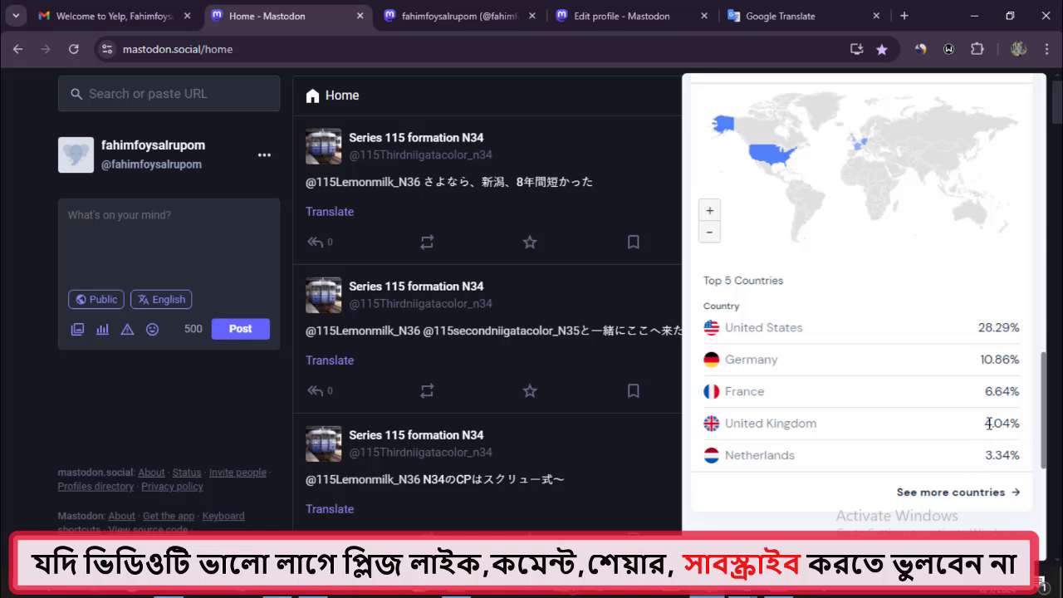
left_click_drag(984, 423, 1006, 455)
left_click(650, 106)
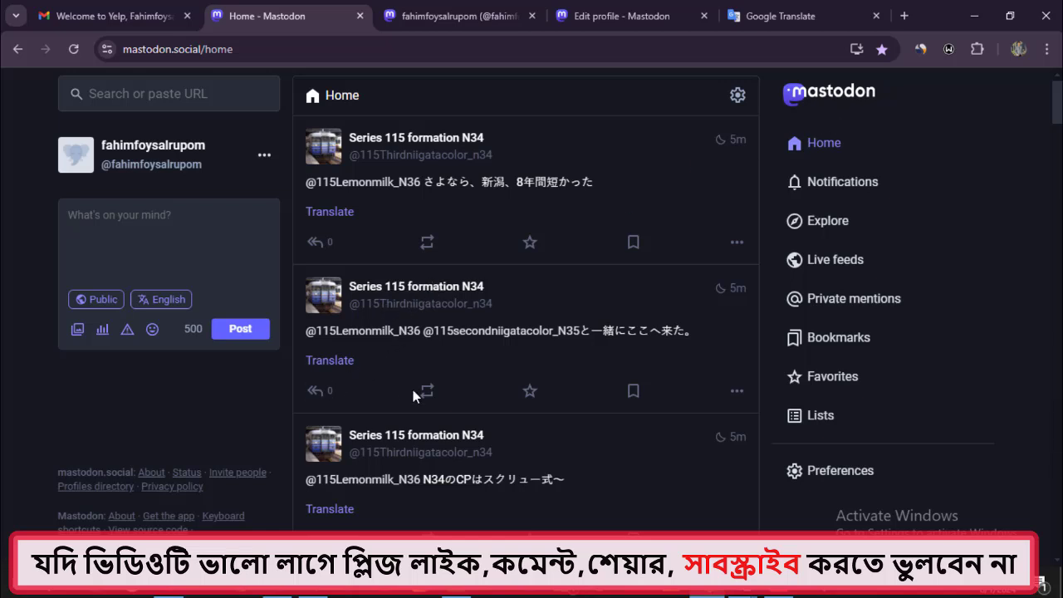
left_click(532, 395)
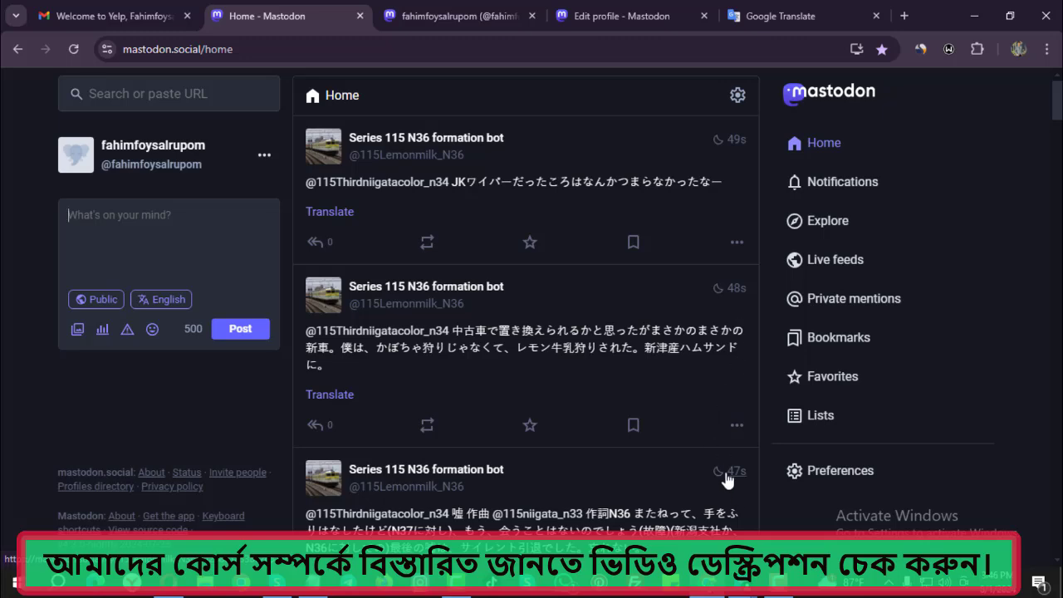
scroll(684, 432, "down", 4)
scroll(461, 428, "down", 2)
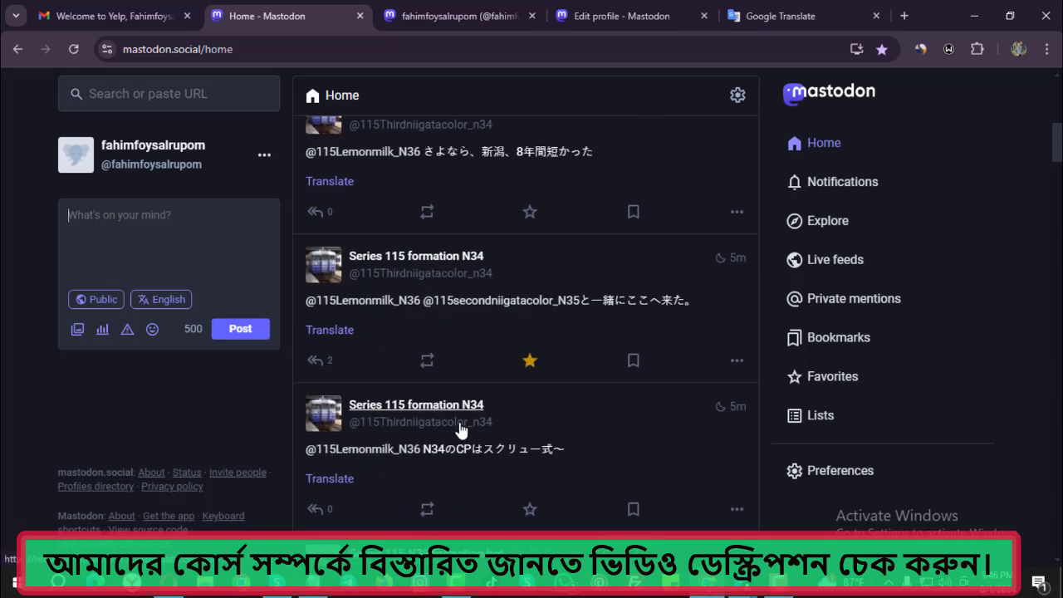
scroll(490, 423, "up", 4)
scroll(491, 423, "up", 3)
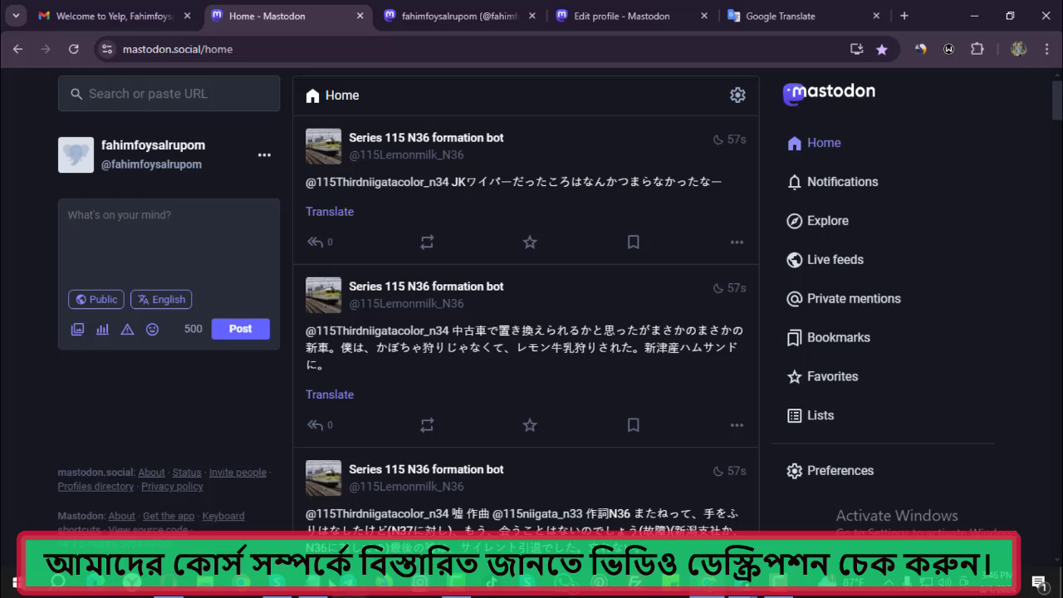
left_click(317, 575)
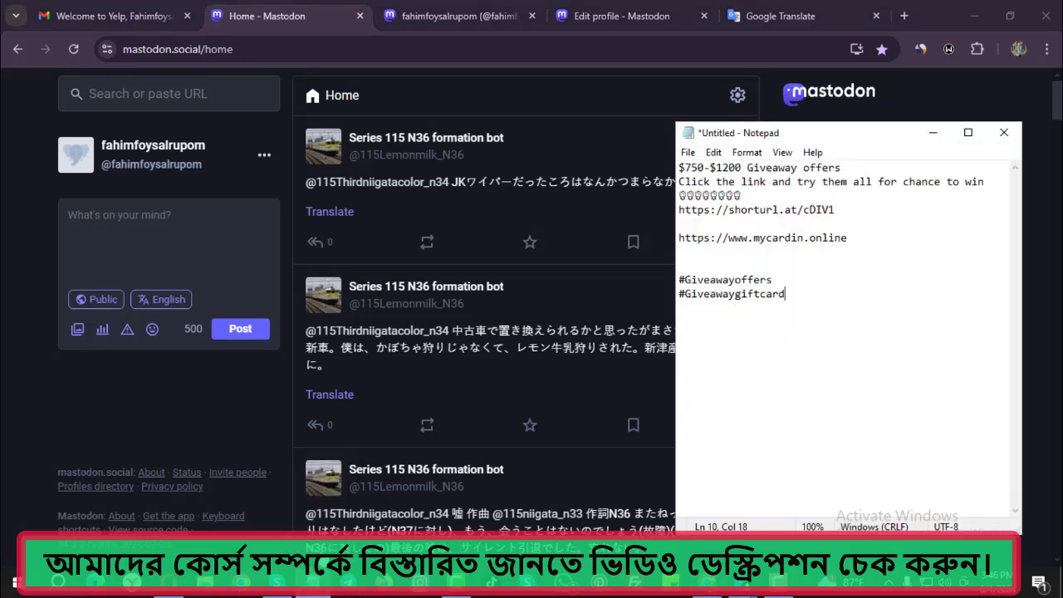
left_click(848, 215)
left_click_drag(849, 211, 680, 169)
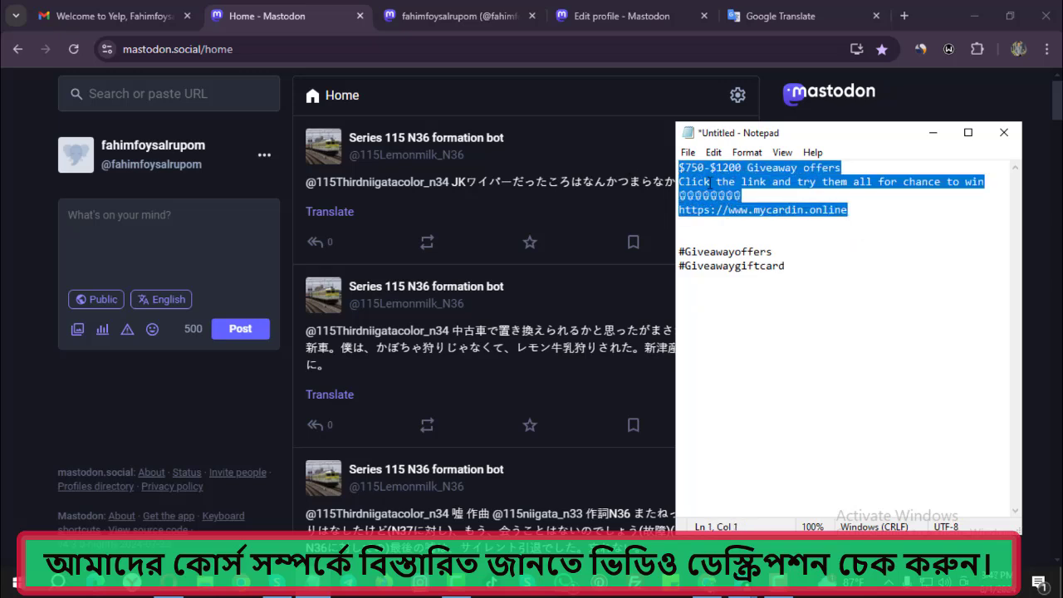
right_click(710, 180)
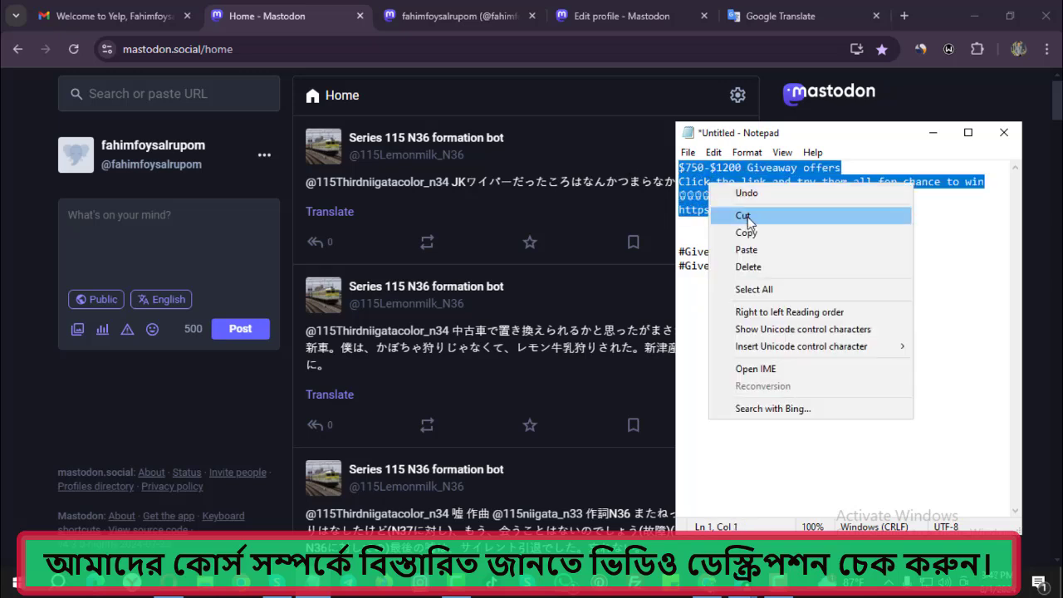
left_click(752, 236)
left_click(933, 133)
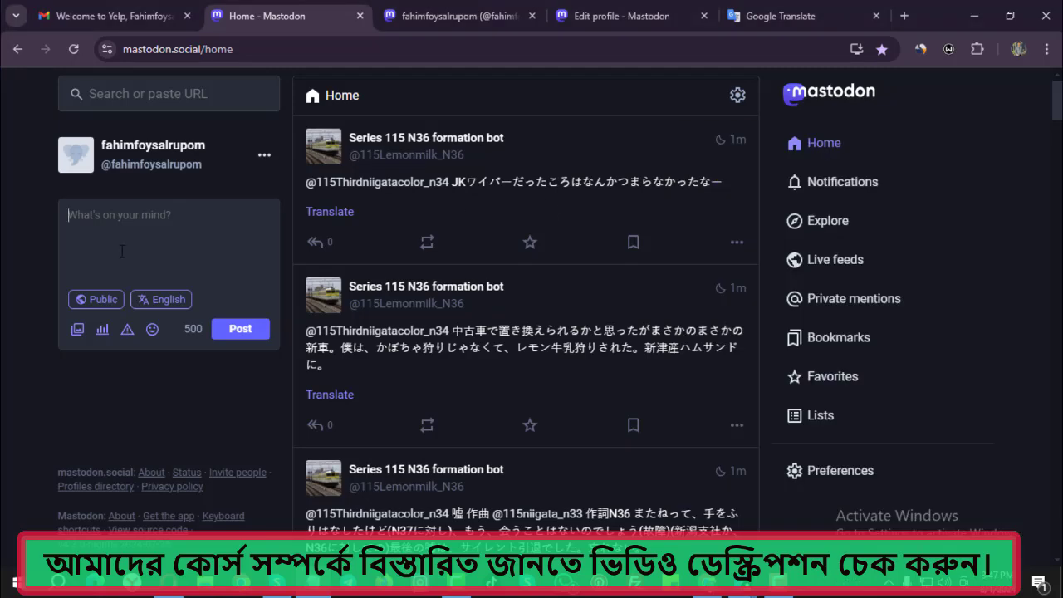
Attach the giveaway image to a new Mastodon post and paste the copied giveaway text and mycardin.online link into it.
left_click(76, 336)
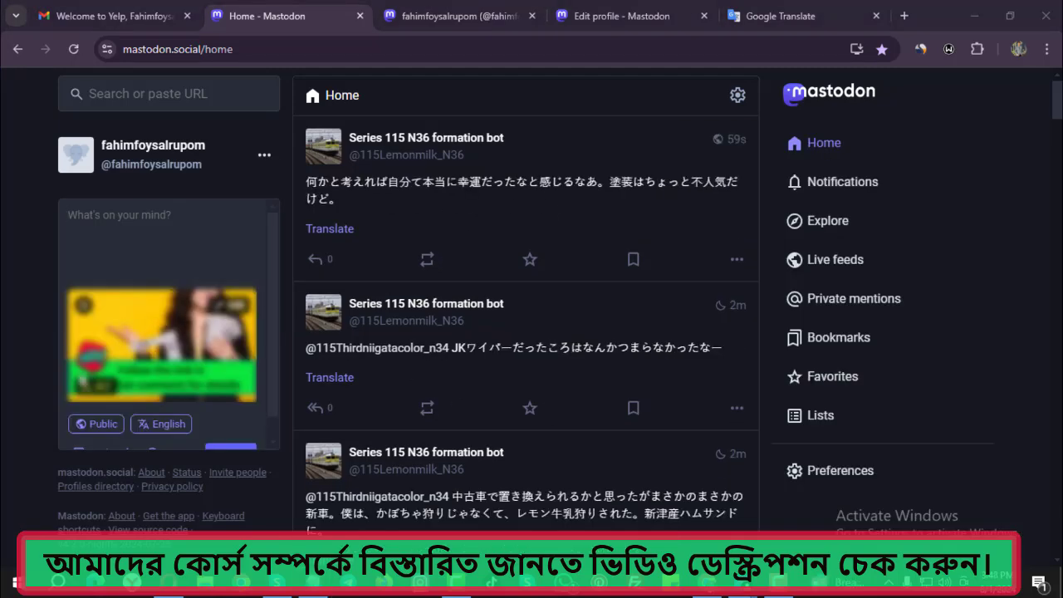
scroll(151, 356, "down", 1)
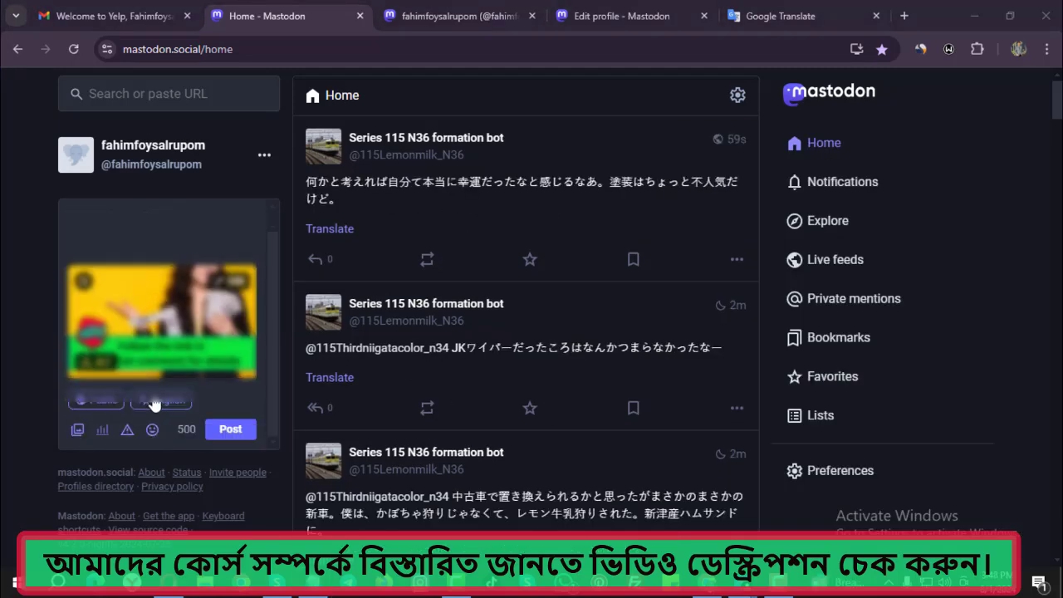
scroll(155, 403, "up", 1)
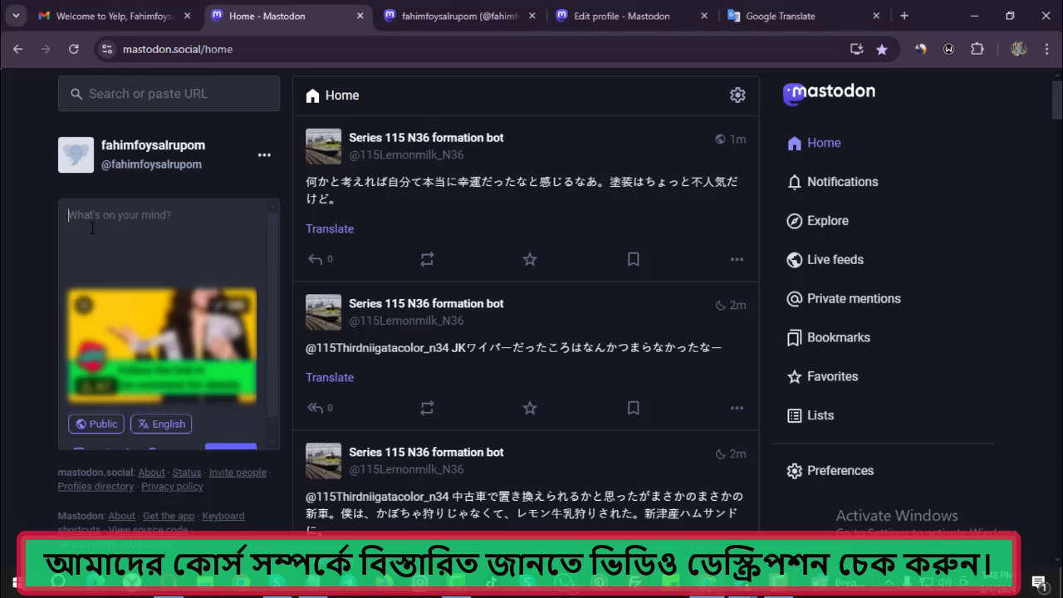
key("ctrl+v")
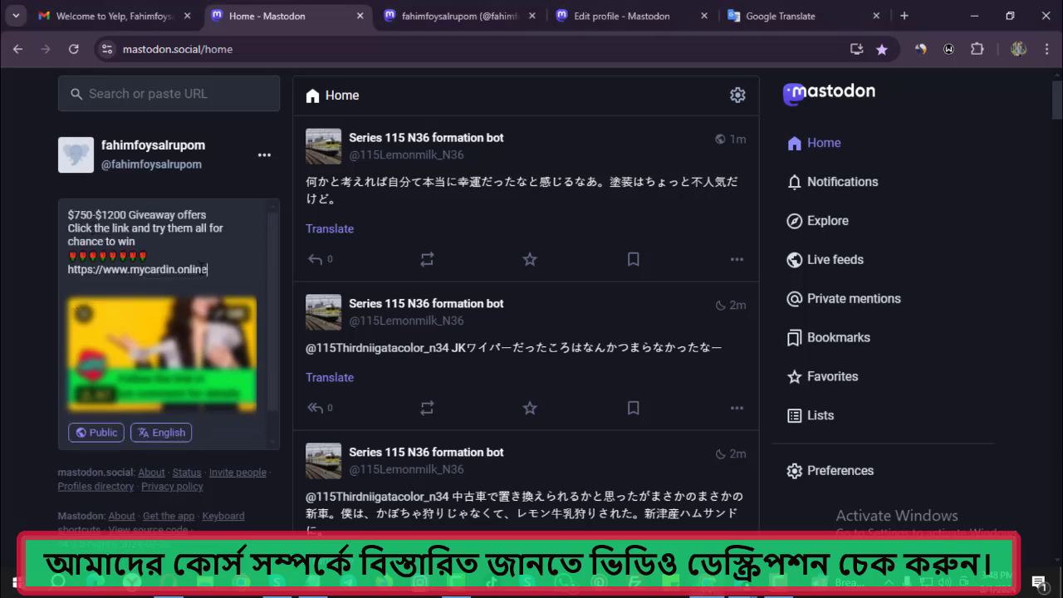
left_click_drag(207, 269, 69, 269)
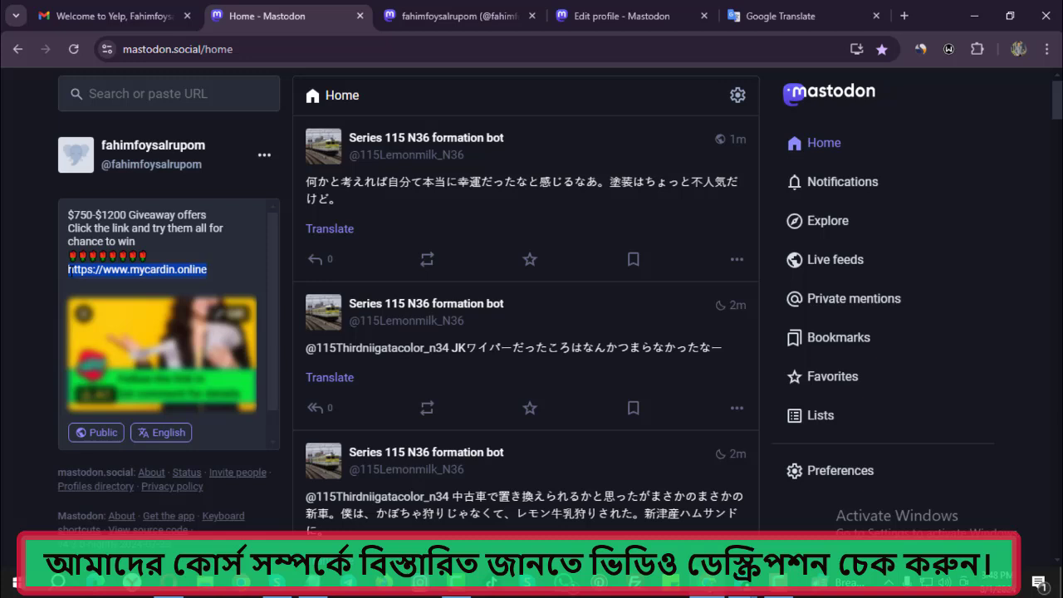
scroll(154, 391, "down", 1)
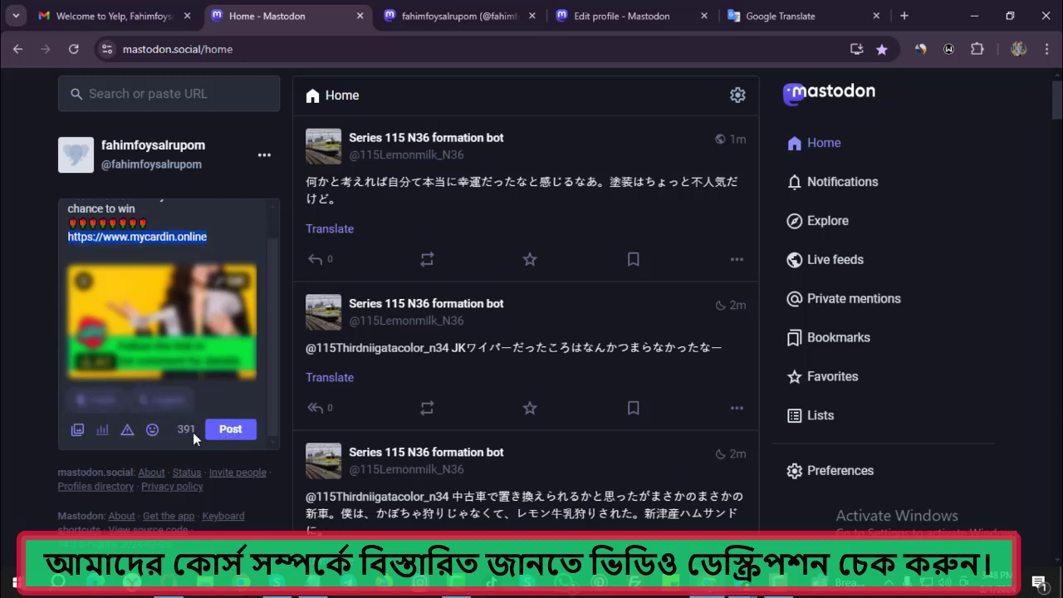
Start a new paragraph below the link in the post and copy the hashtags #Giveawayoffers and #Giveawaygiftcard from Notepad.
left_click(216, 242)
key("Return")
key("Return")
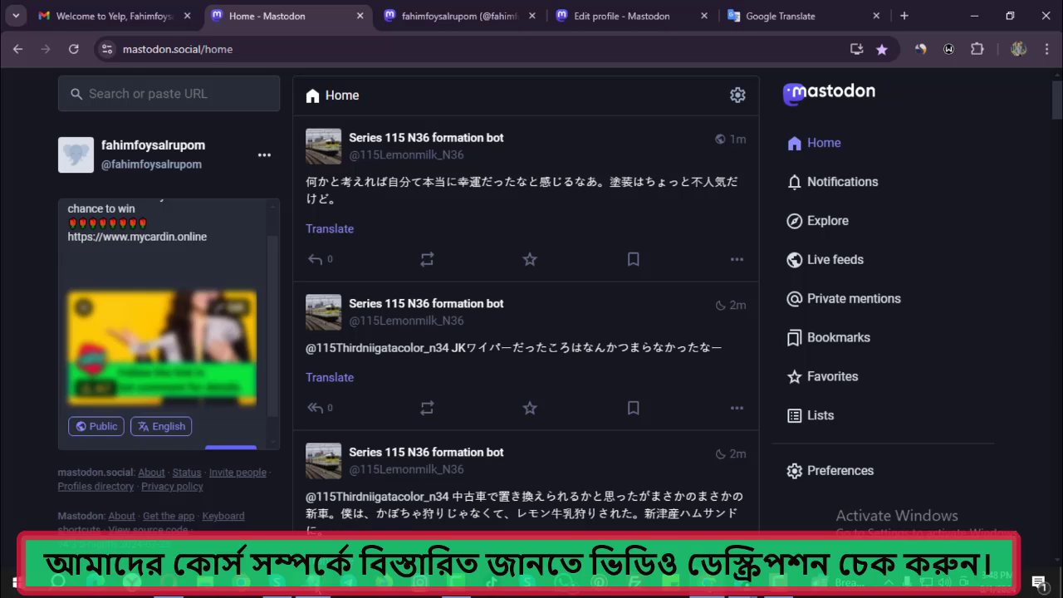
left_click(310, 586)
left_click(748, 321)
left_click_drag(792, 266, 679, 251)
key("ctrl+c")
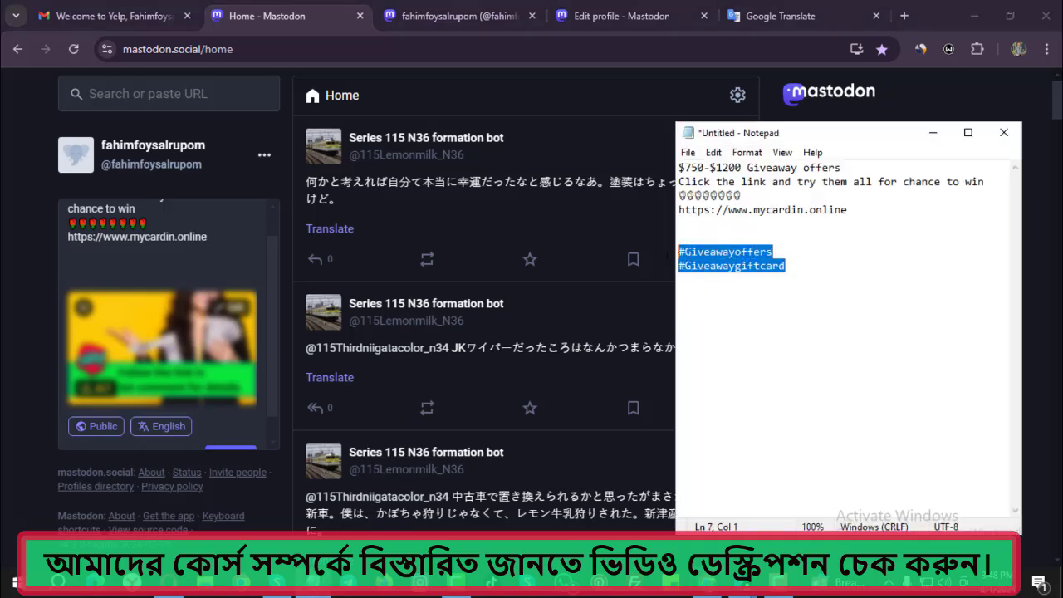
left_click(933, 132)
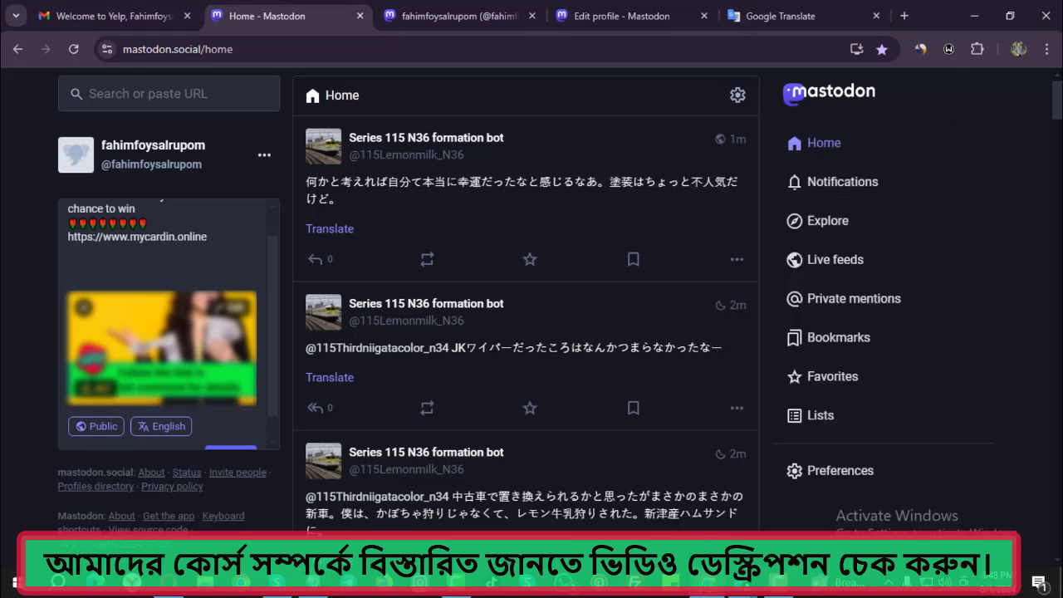
Paste the two giveaway hashtags below the link and publish the post with the image.
key("ctrl+v")
left_click(86, 279)
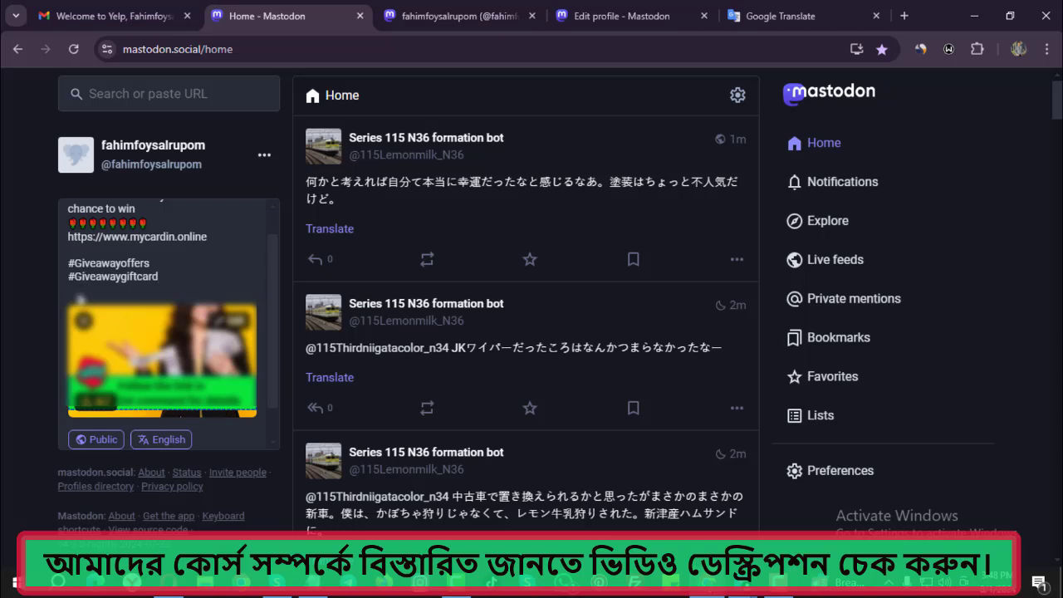
scroll(174, 324, "down", 2)
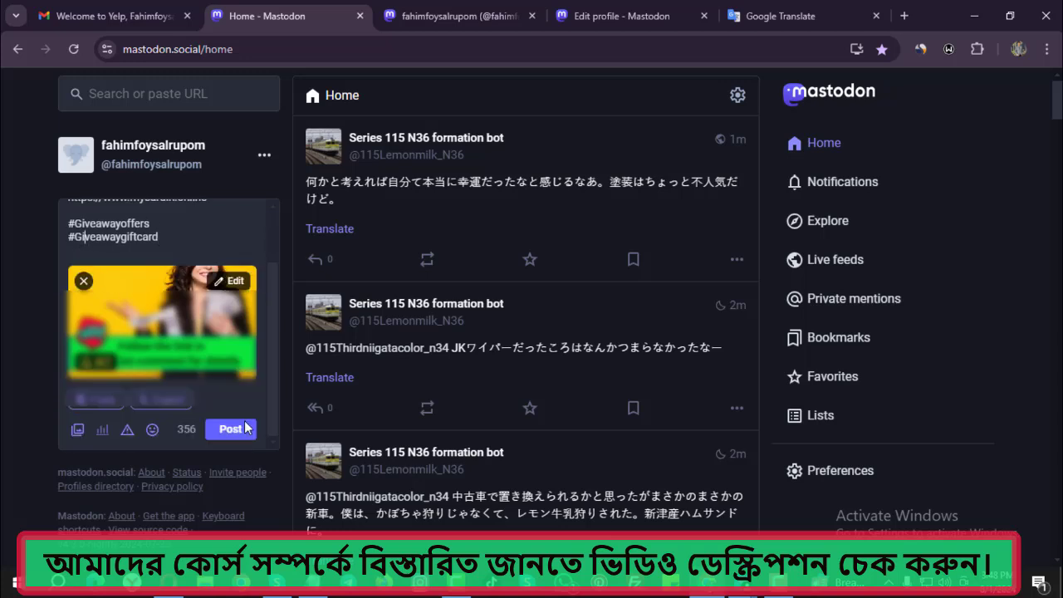
left_click(231, 430)
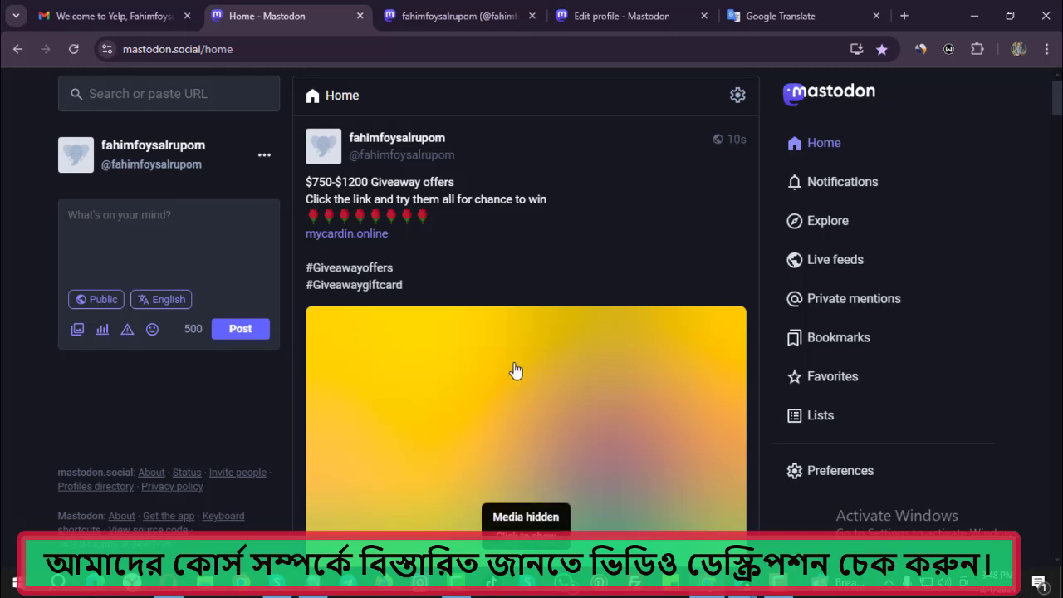
Look over the published giveaway post in the home feed, including its hidden media and the reply option.
scroll(511, 373, "down", 3)
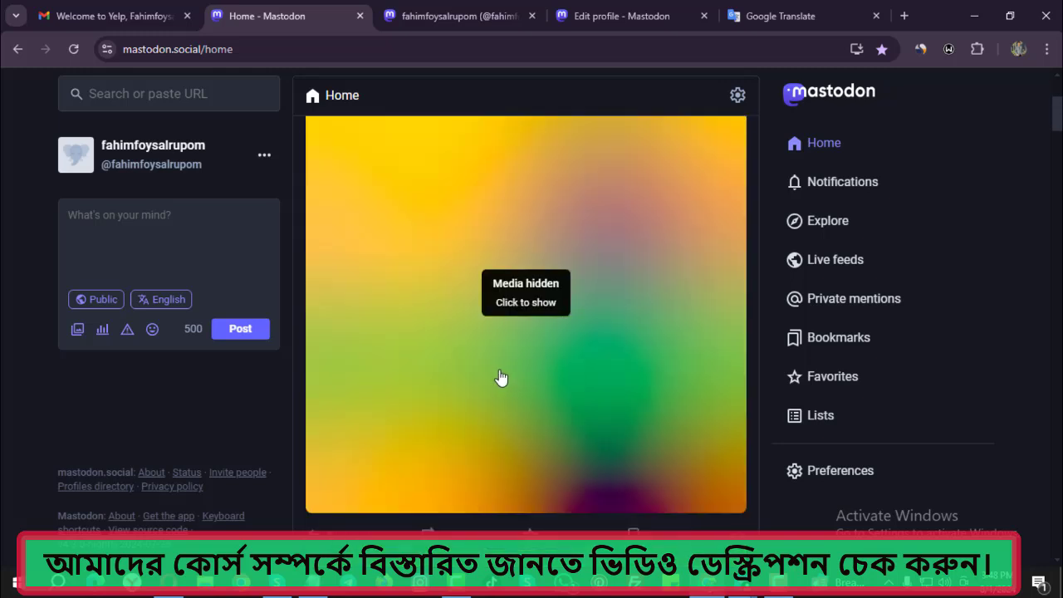
scroll(501, 378, "up", 3)
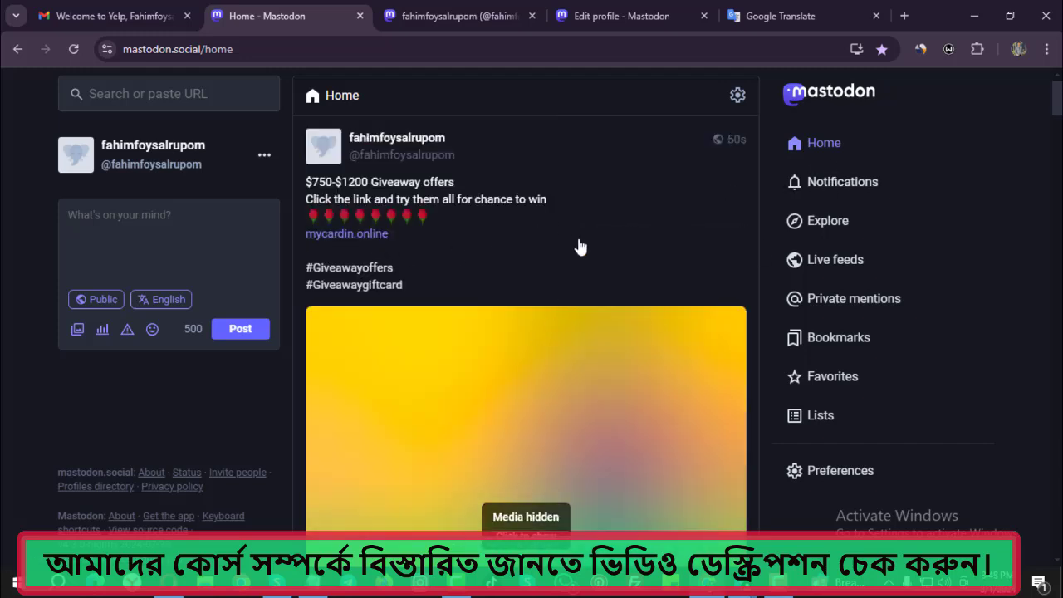
scroll(581, 247, "down", 4)
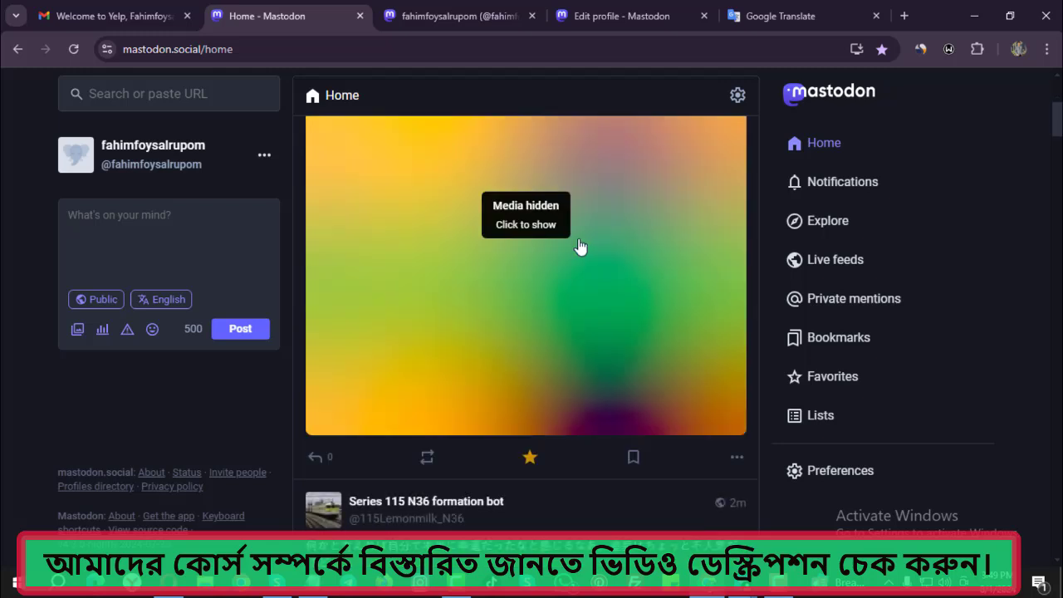
scroll(580, 247, "down", 2)
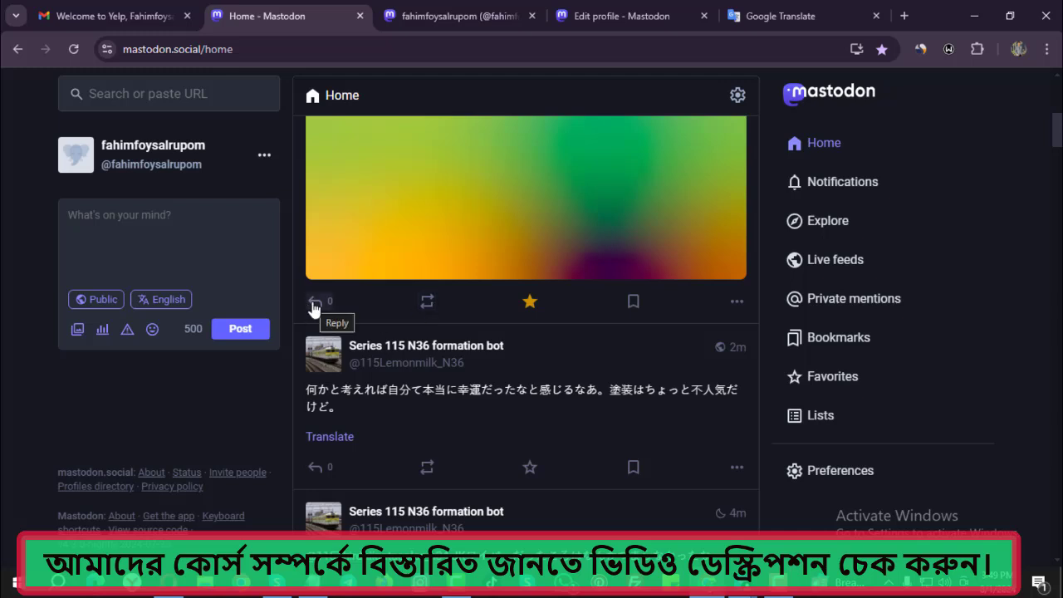
scroll(649, 453, "up", 5)
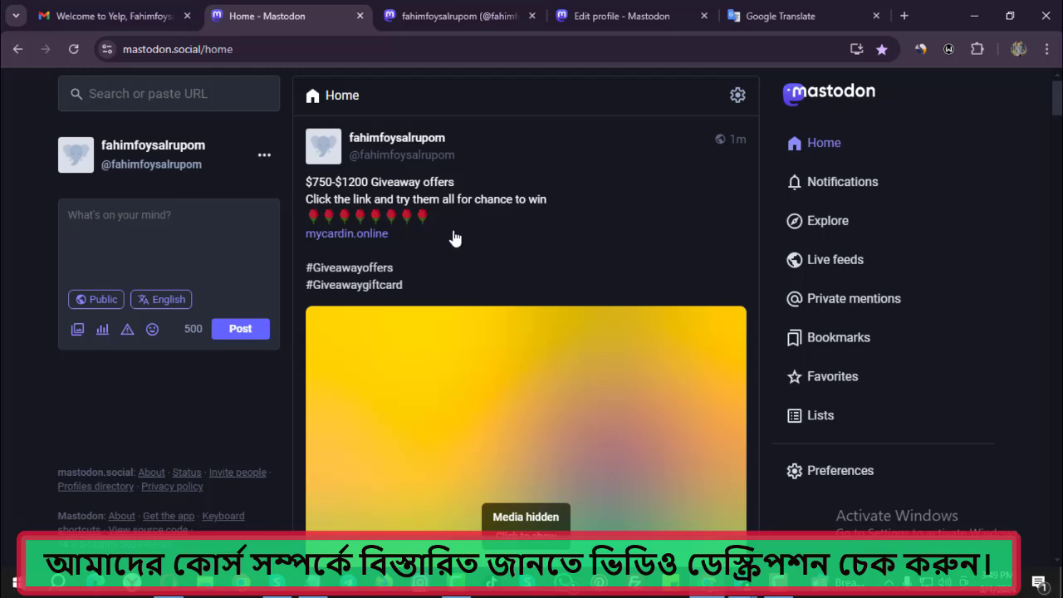
left_click(171, 238)
key("ctrl+v")
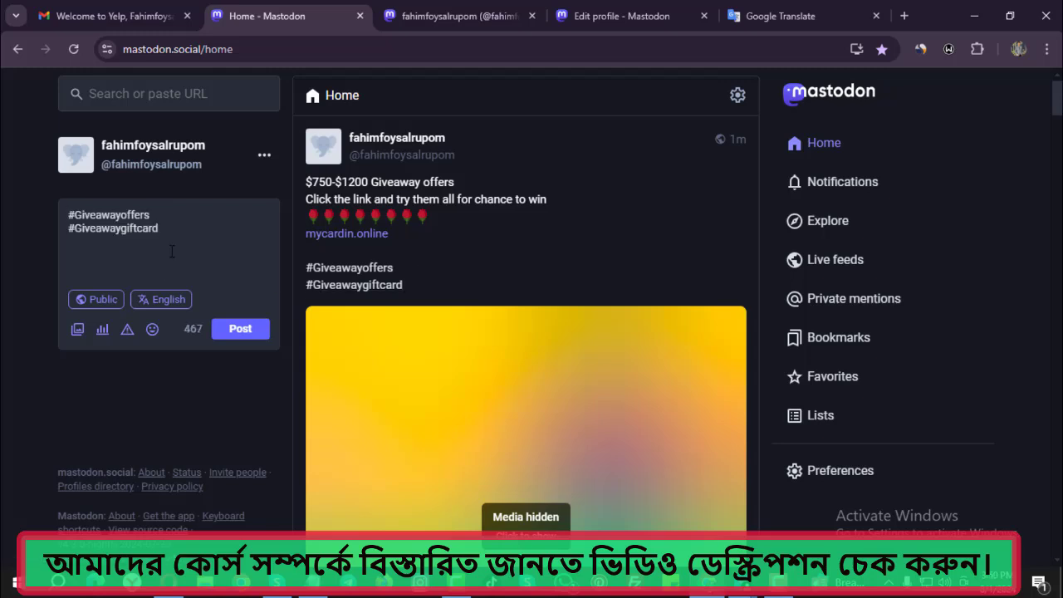
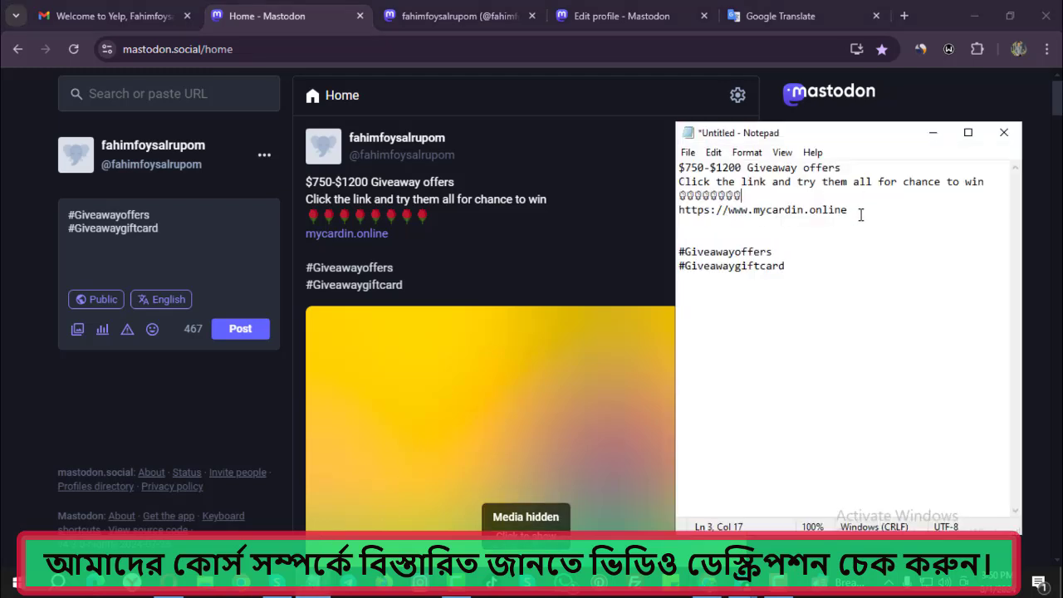
left_click_drag(861, 214, 594, 170)
key("ctrl+a")
key("ctrl+c")
left_click(933, 132)
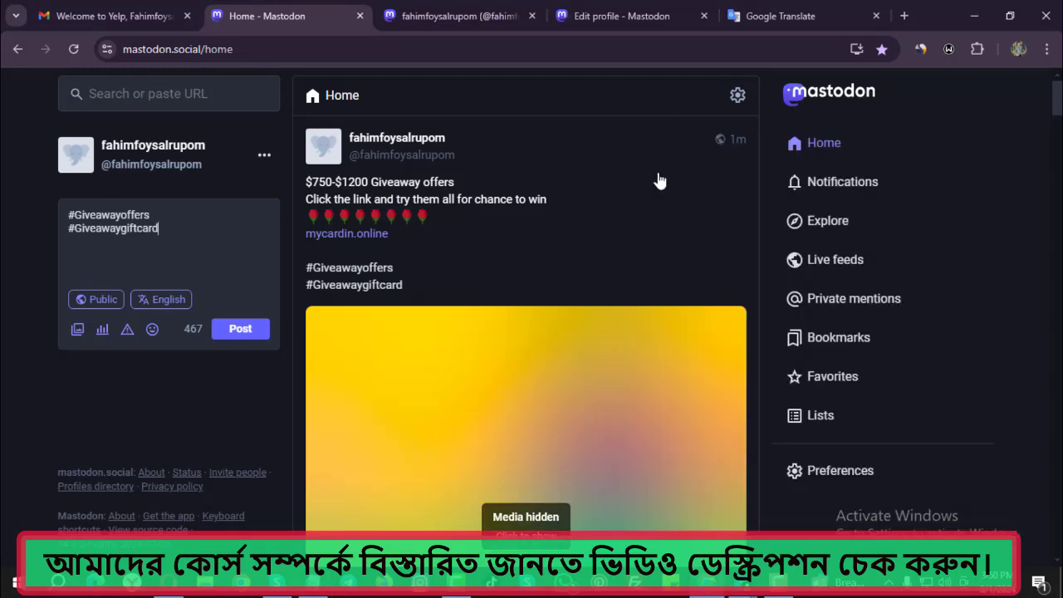
key("ctrl+a")
key("ctrl+v")
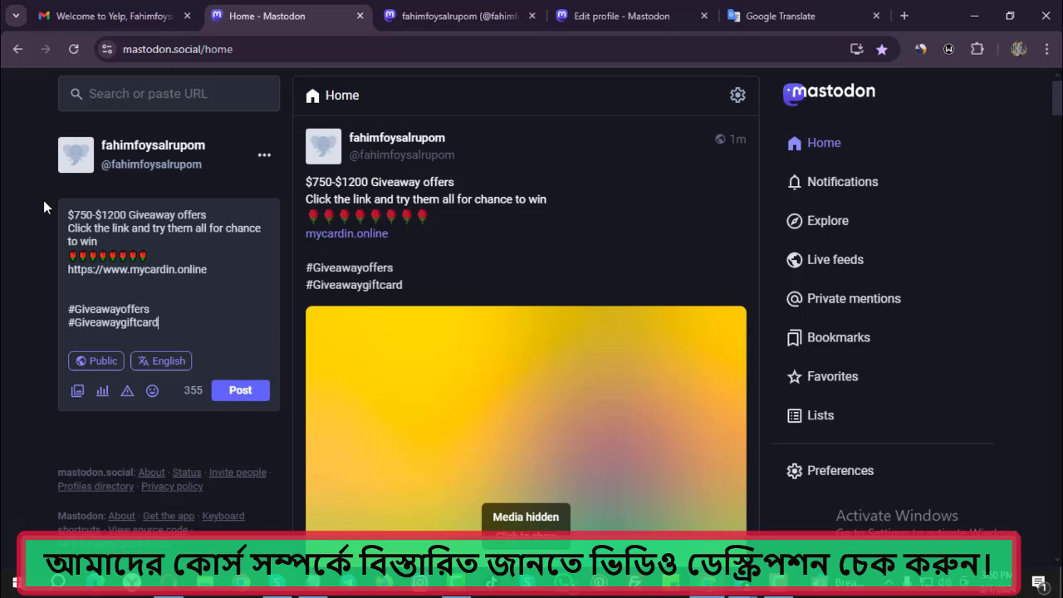
left_click(239, 389)
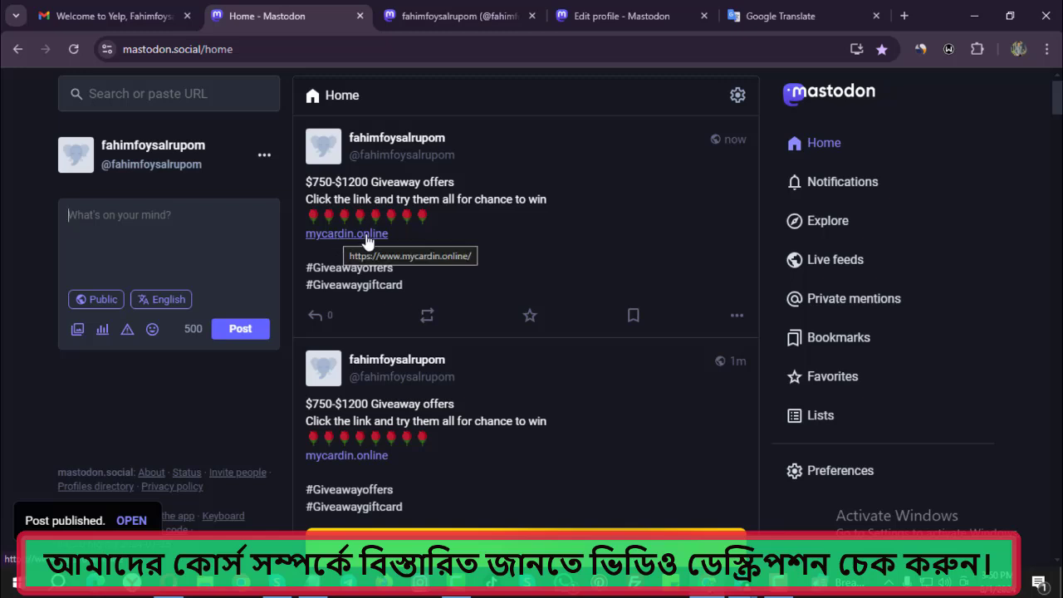
Look at the posts on the account's public profile page and return to the home feed.
left_click(437, 15)
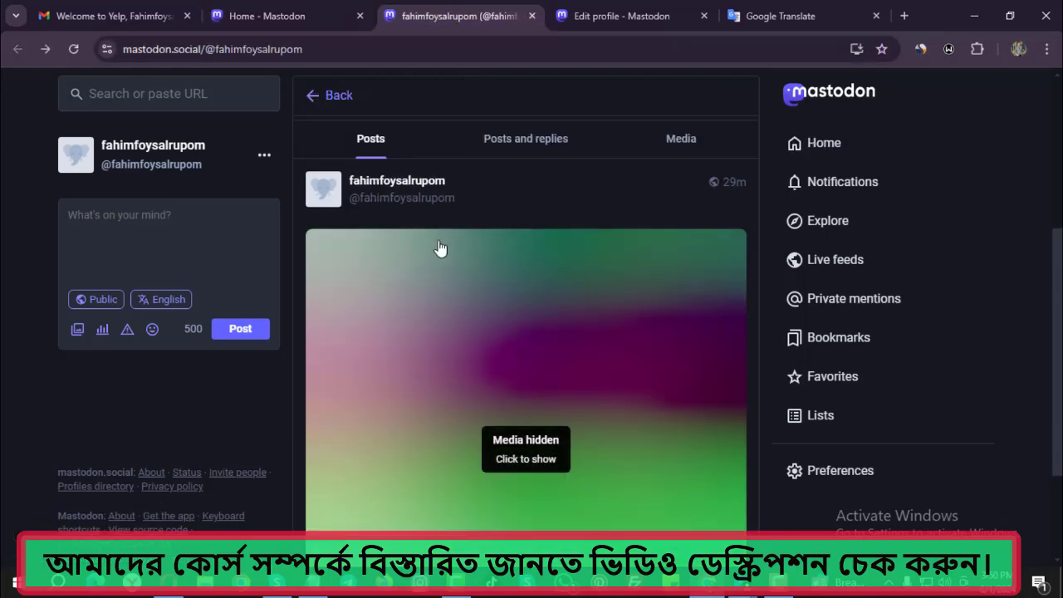
scroll(491, 392, "down", 2)
scroll(477, 387, "up", 2)
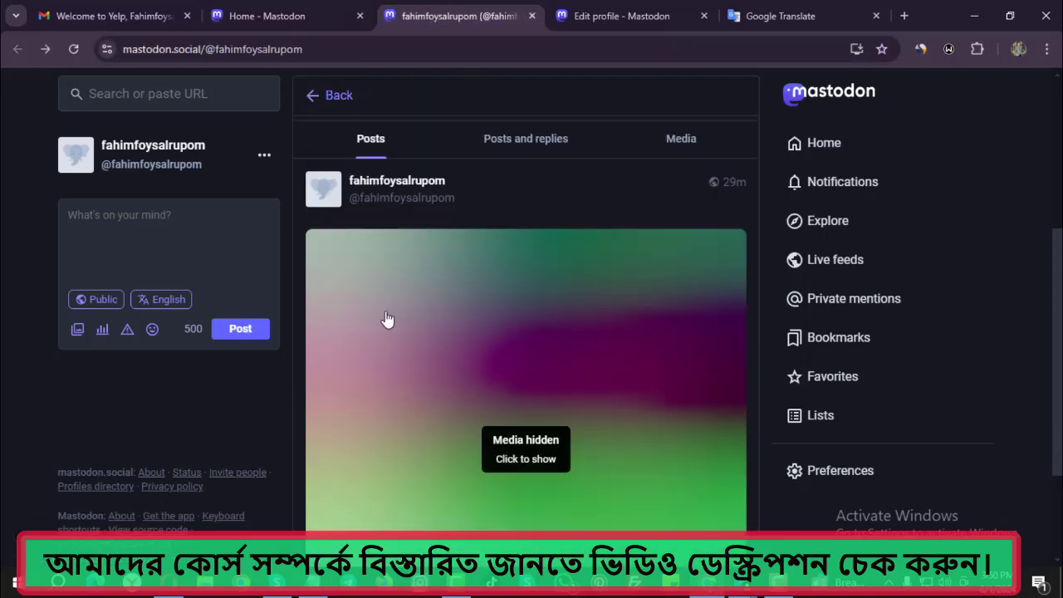
left_click(268, 15)
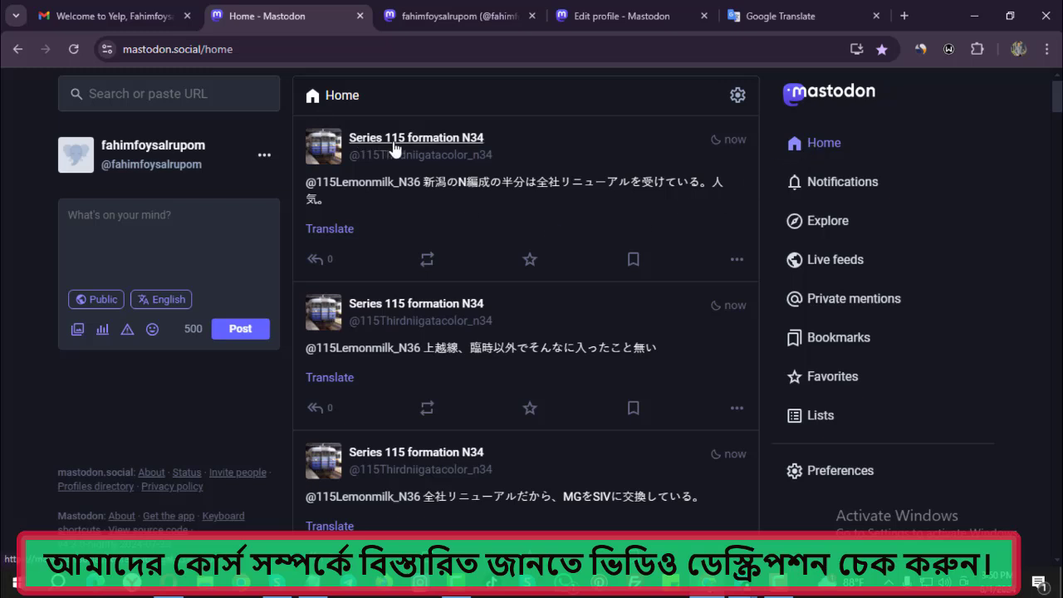
Open the live feeds for this server and examine how other accounts share links in their public posts.
left_click(829, 264)
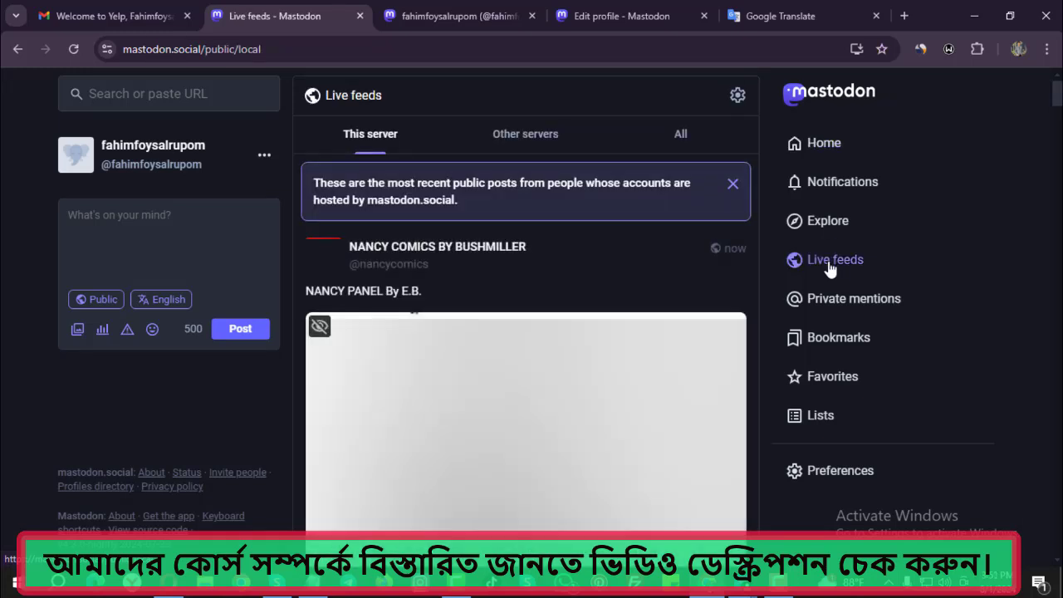
scroll(829, 266, "down", 3)
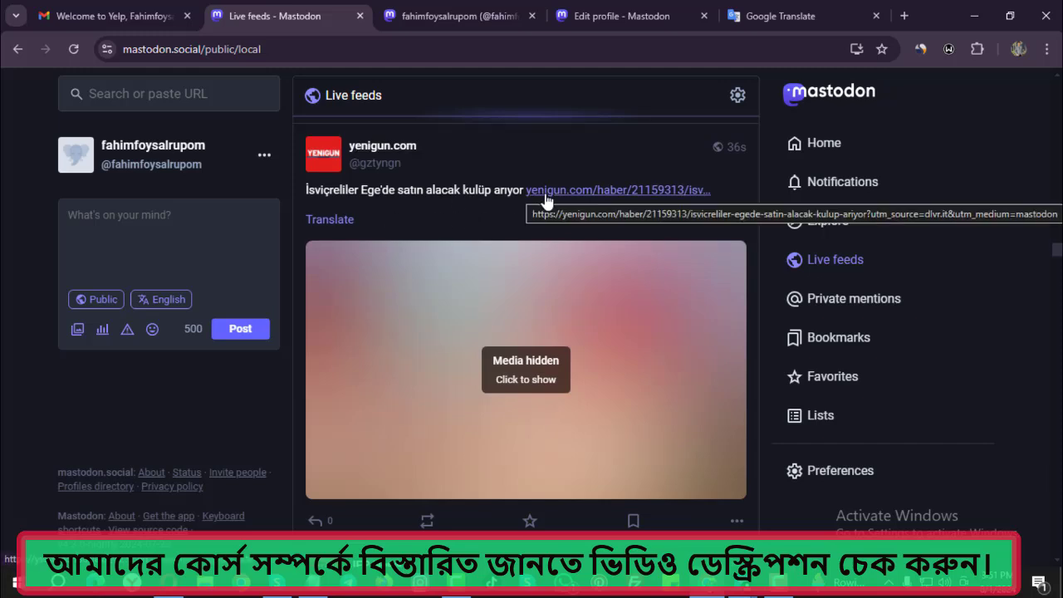
scroll(444, 229, "down", 3)
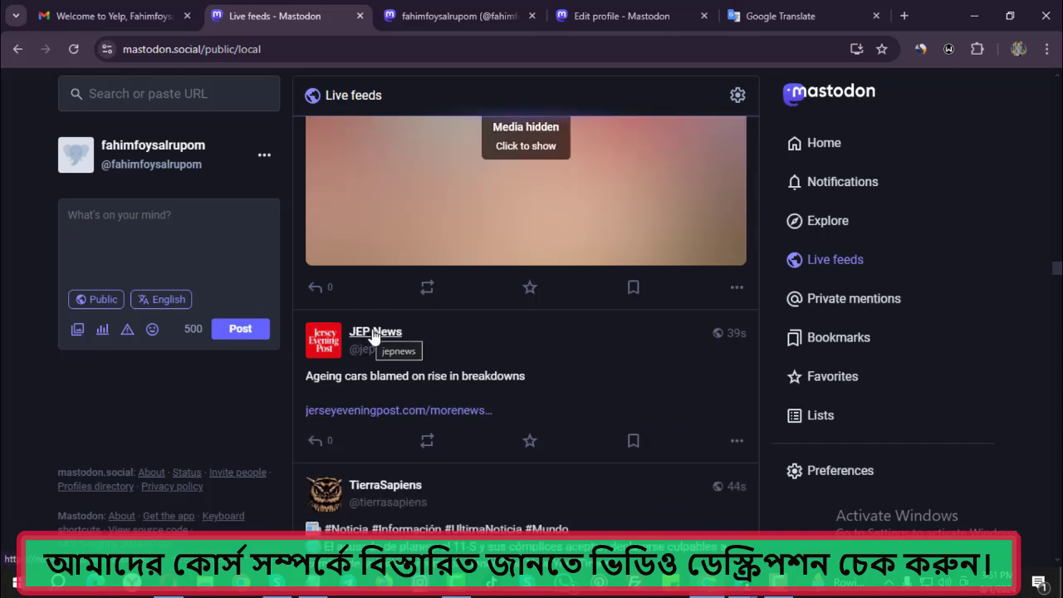
scroll(424, 353, "down", 2)
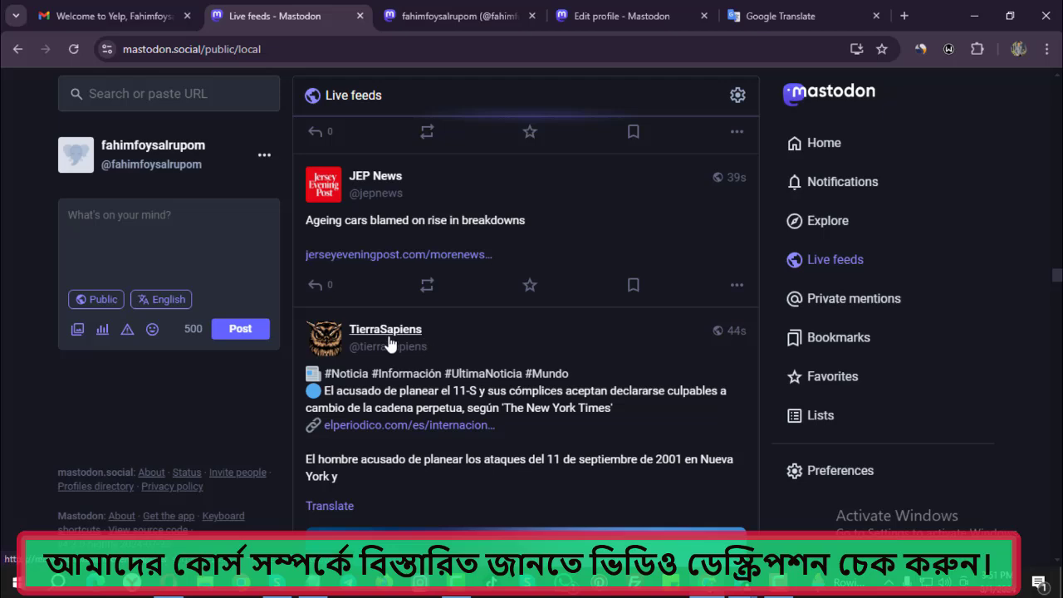
Follow the Redline Guiding account from its profile preview in the live feeds.
scroll(390, 343, "down", 7)
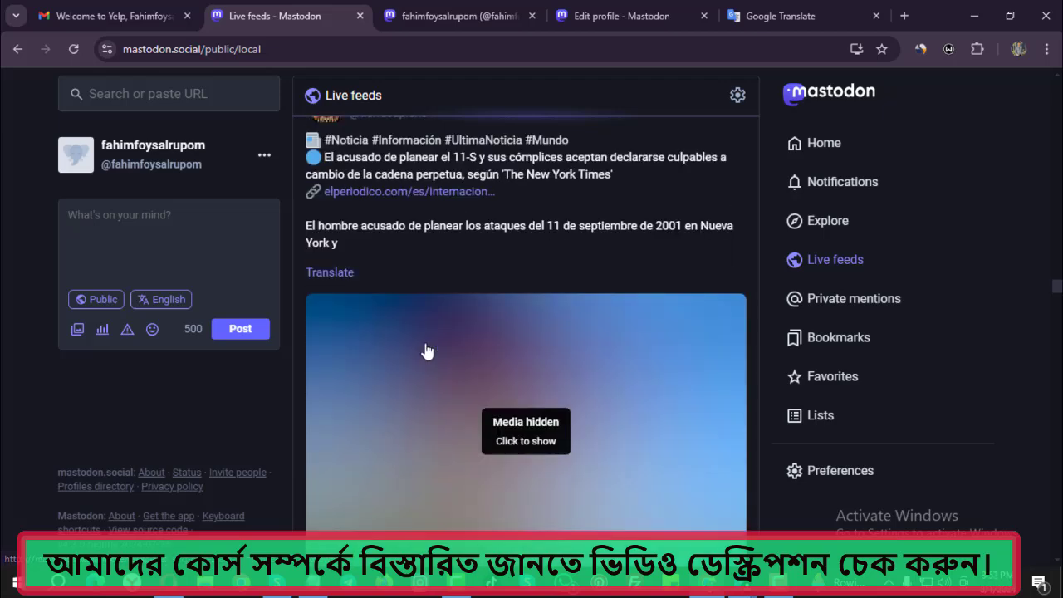
mouse_move(393, 416)
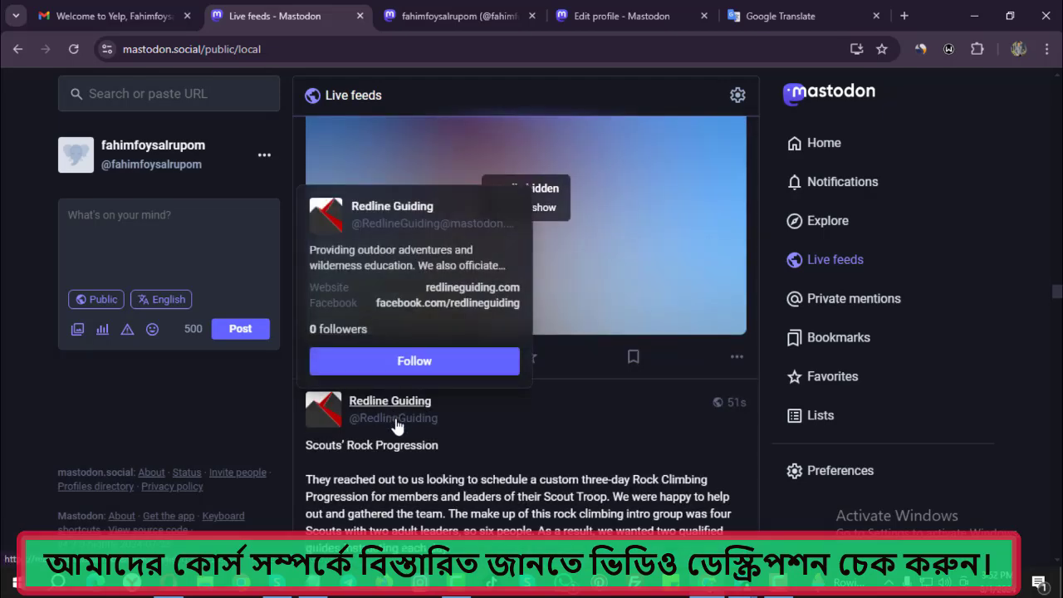
left_click(441, 372)
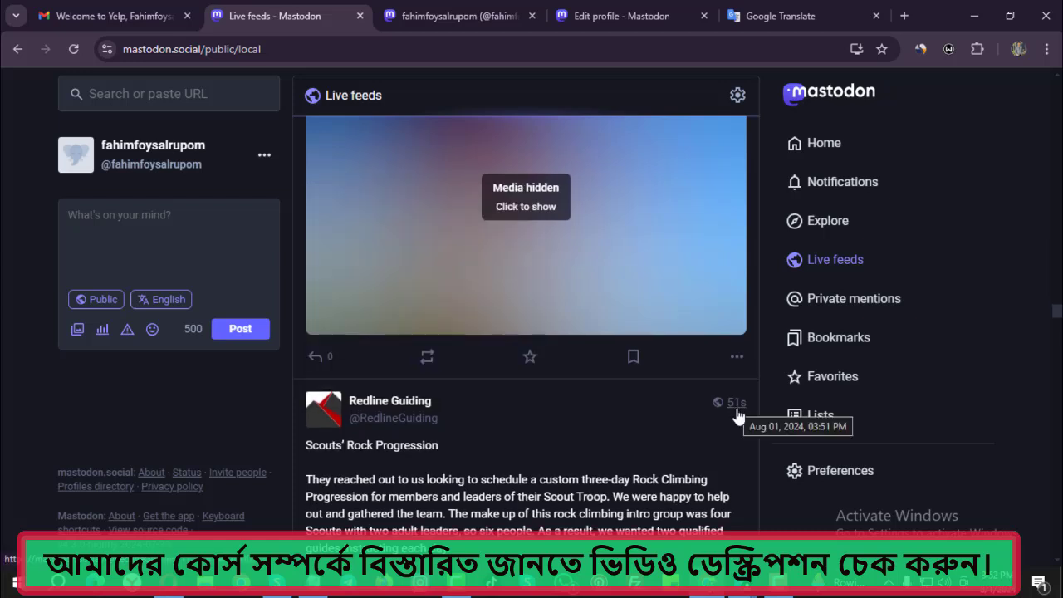
Bookmark, favorite and boost TierraSapiens' #Noticia news post in the live feeds.
left_click(633, 357)
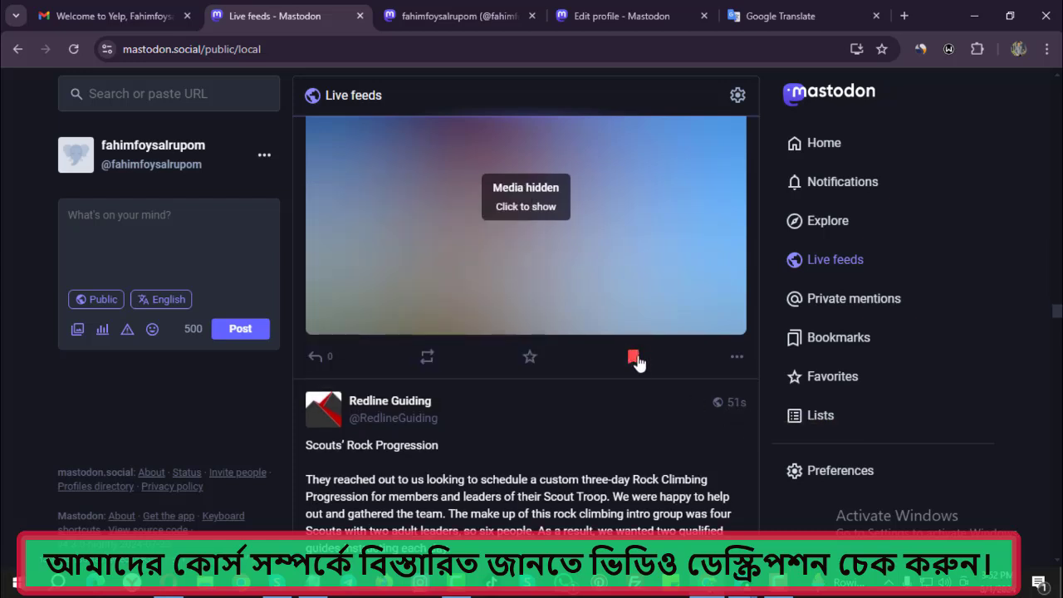
left_click(530, 358)
left_click(427, 357)
left_click(315, 358)
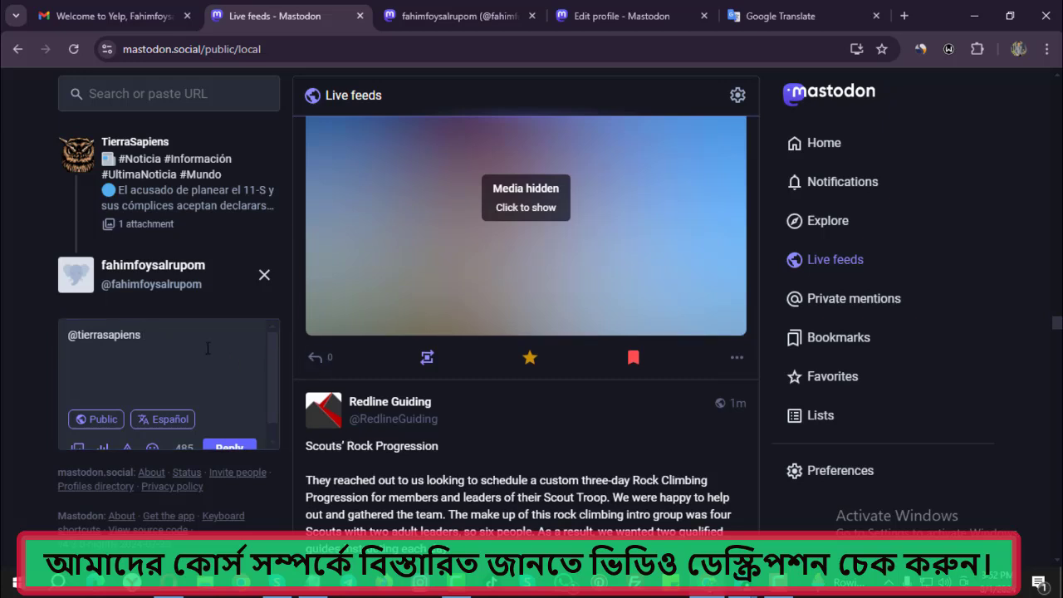
key("ctrl+v")
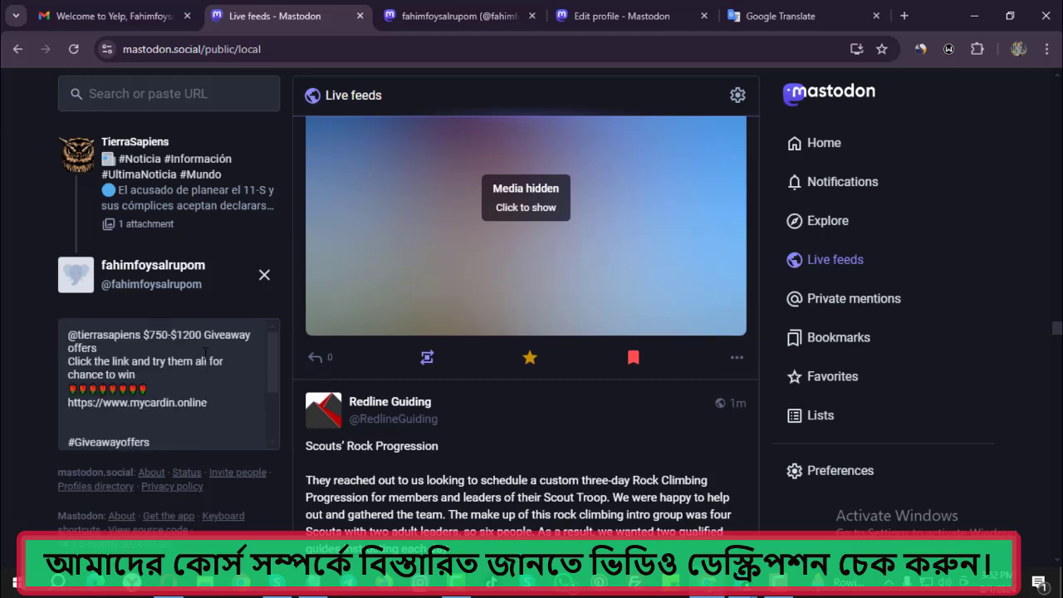
scroll(204, 357, "down", 2)
left_click(229, 429)
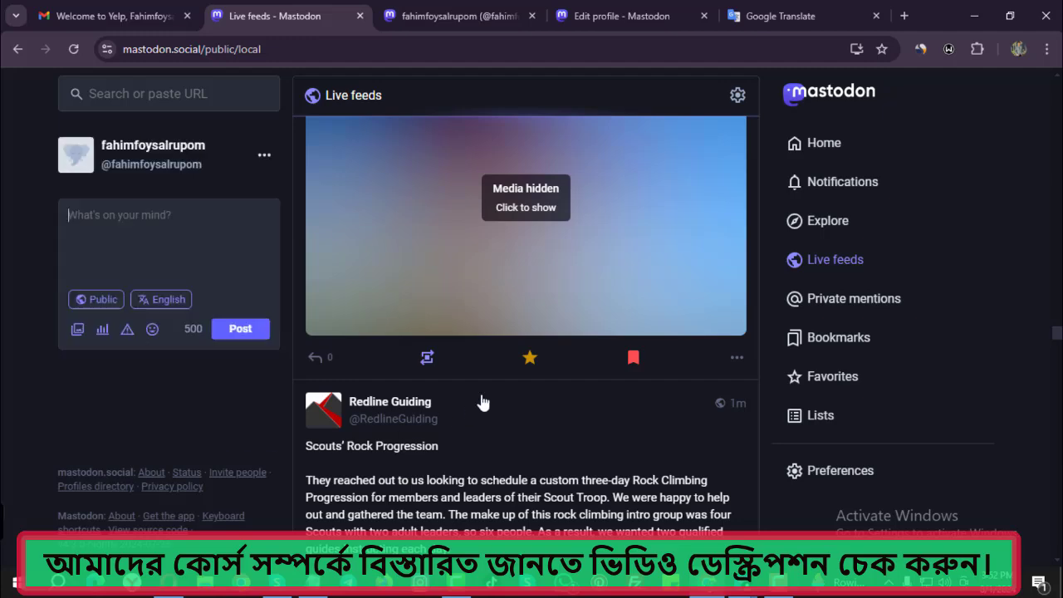
Favorite, bookmark and boost Above Maidstone's post about flight #MEA201 in the live feeds.
scroll(552, 499, "down", 5)
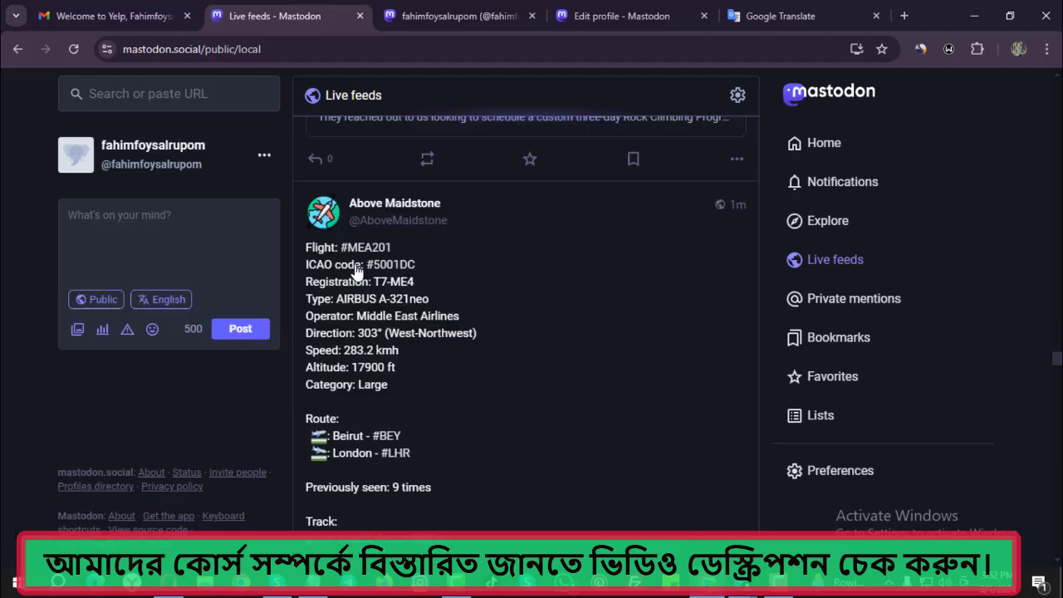
scroll(481, 349, "down", 4)
scroll(498, 349, "up", 2)
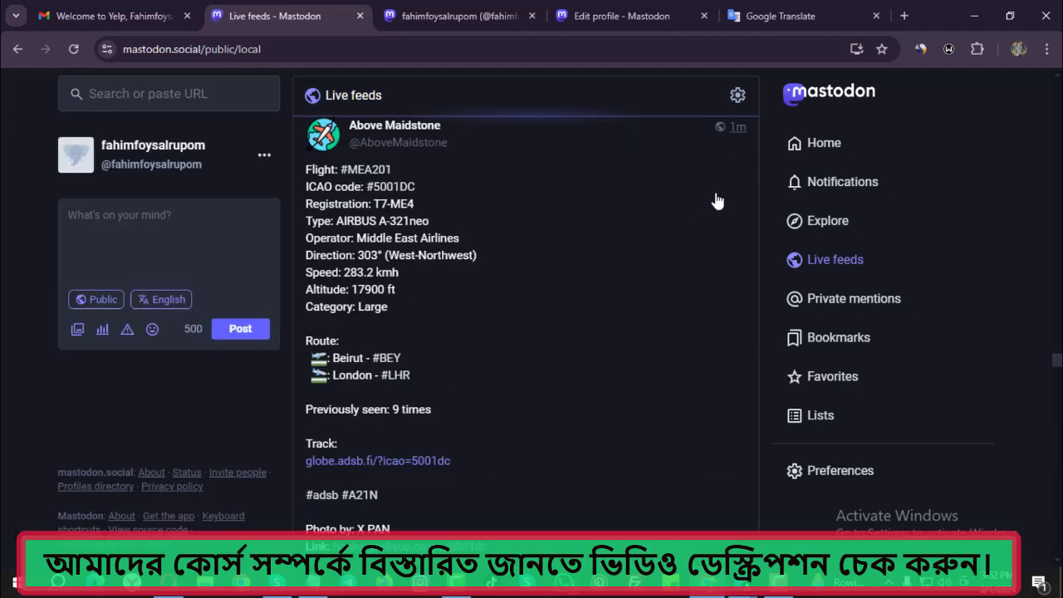
scroll(404, 429, "down", 4)
scroll(404, 429, "down", 2)
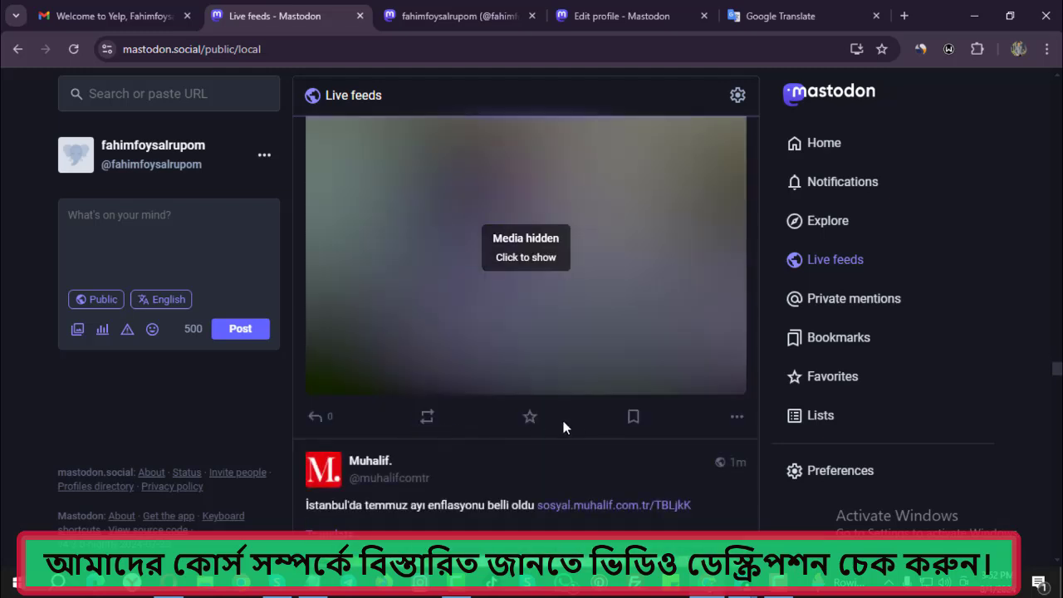
left_click(530, 417)
left_click(632, 418)
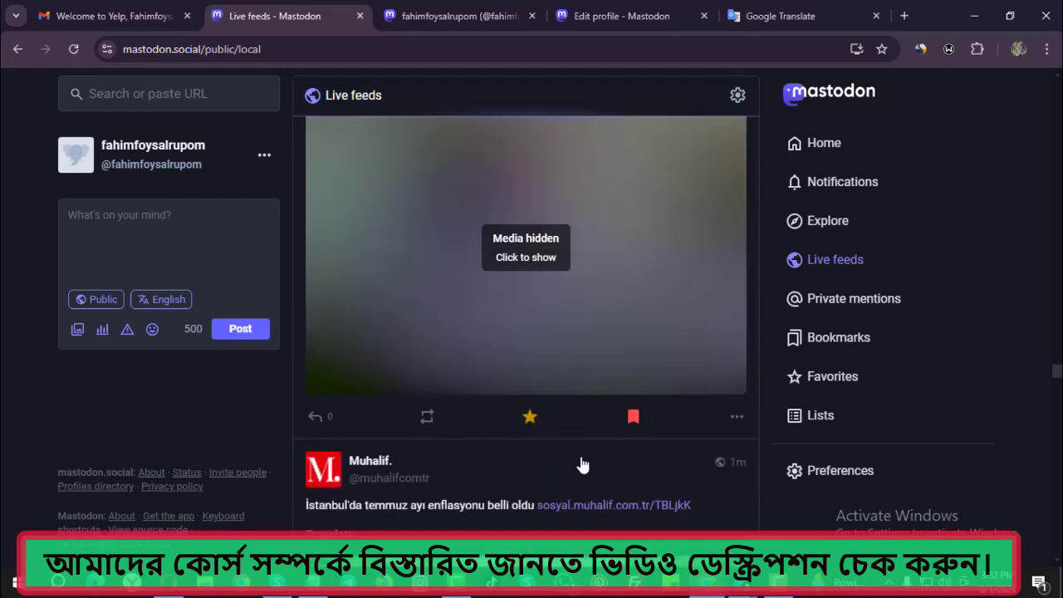
left_click(425, 422)
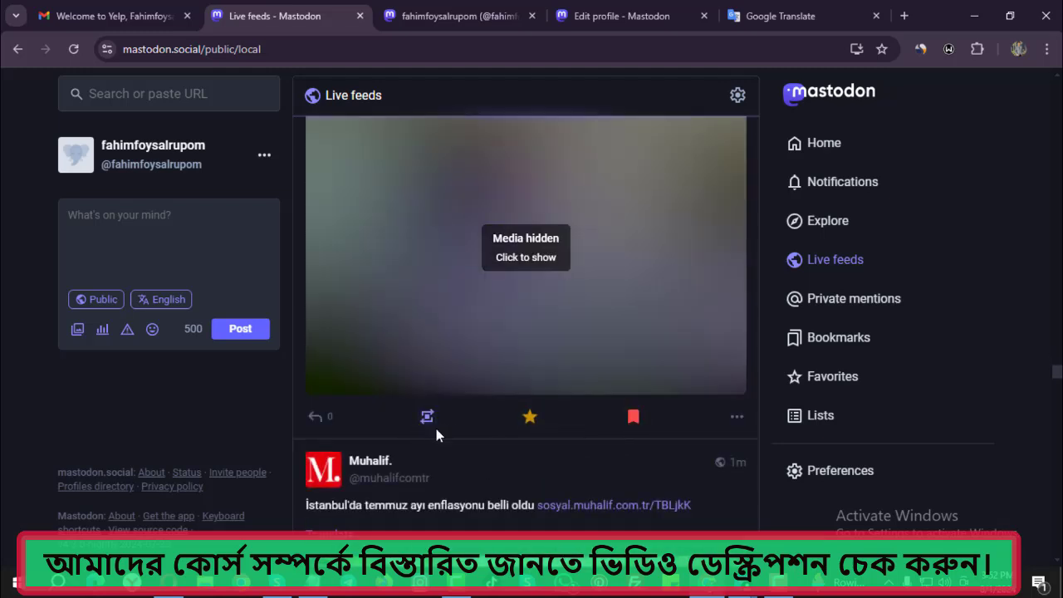
left_click(316, 419)
key("ctrl+v")
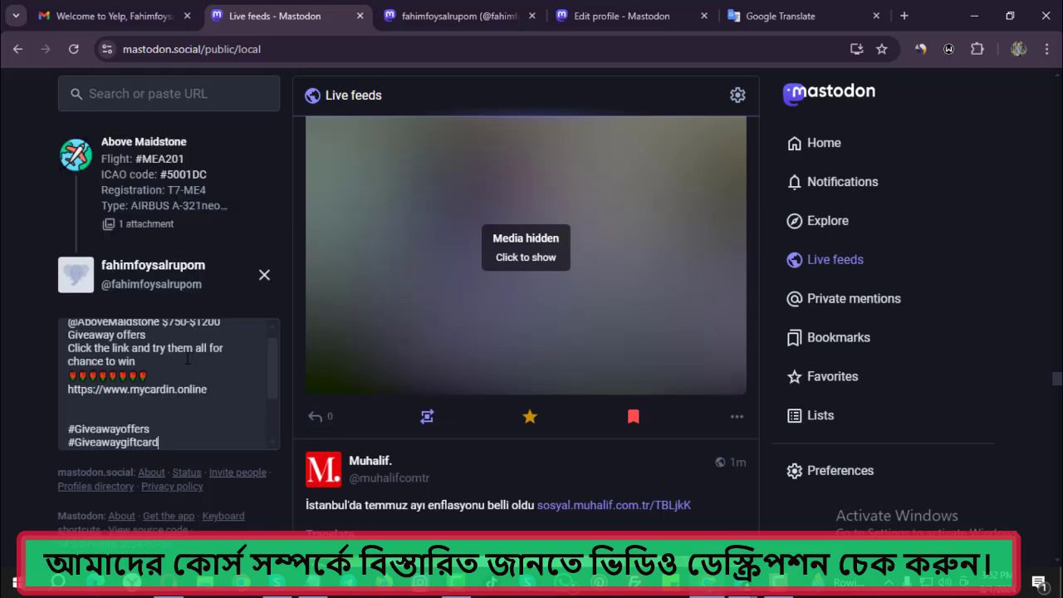
scroll(221, 411, "down", 2)
left_click(225, 429)
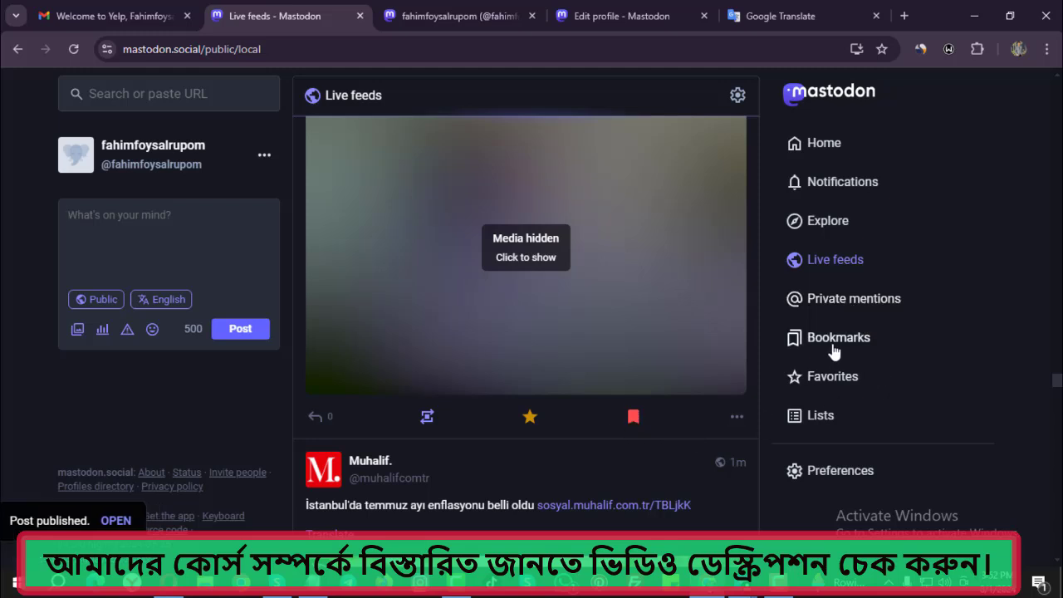
Open Explore and look over the trending posts and hashtags.
scroll(618, 422, "up", 1)
scroll(409, 249, "up", 7)
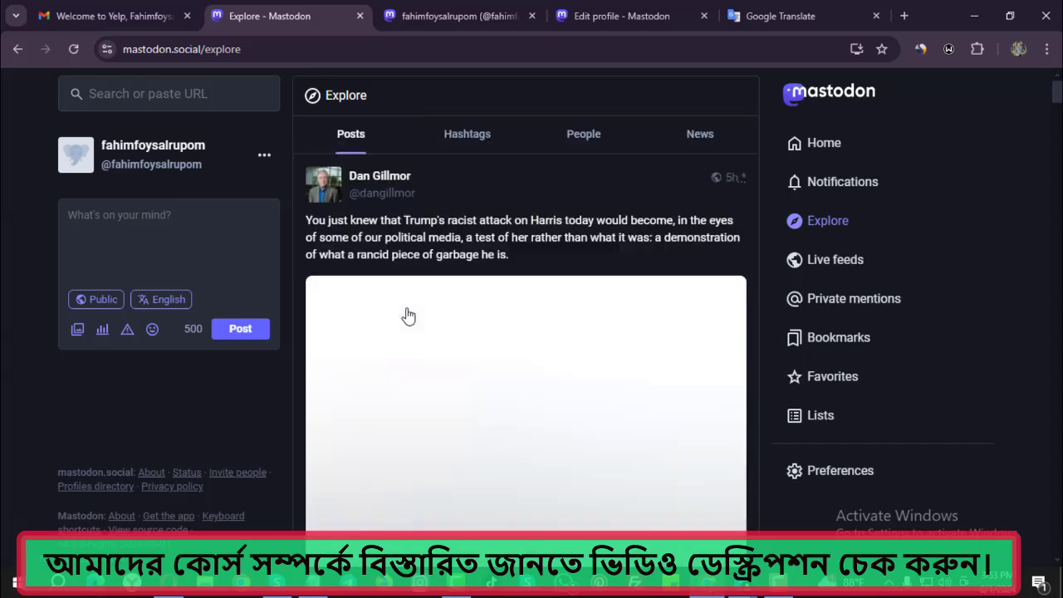
left_click(467, 138)
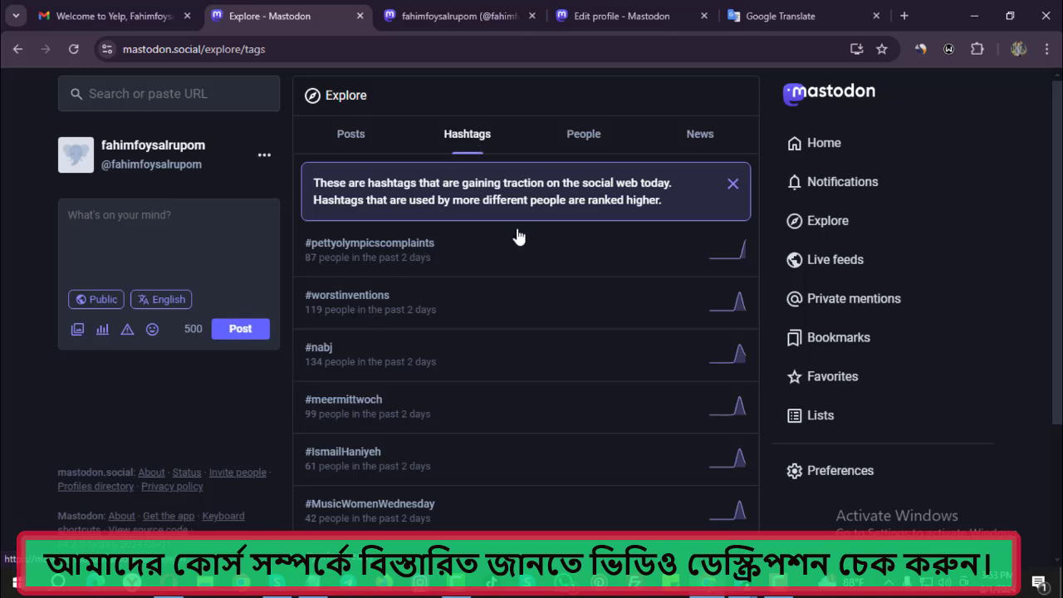
Follow the first four suggested accounts among the people in Explore.
left_click(579, 144)
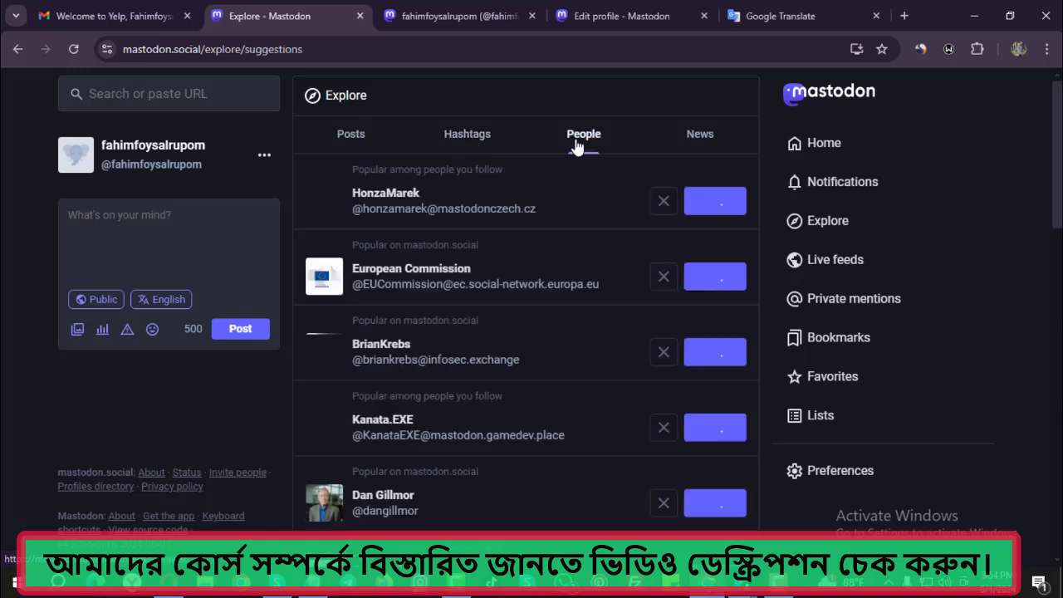
left_click(714, 208)
left_click(712, 278)
left_click(708, 351)
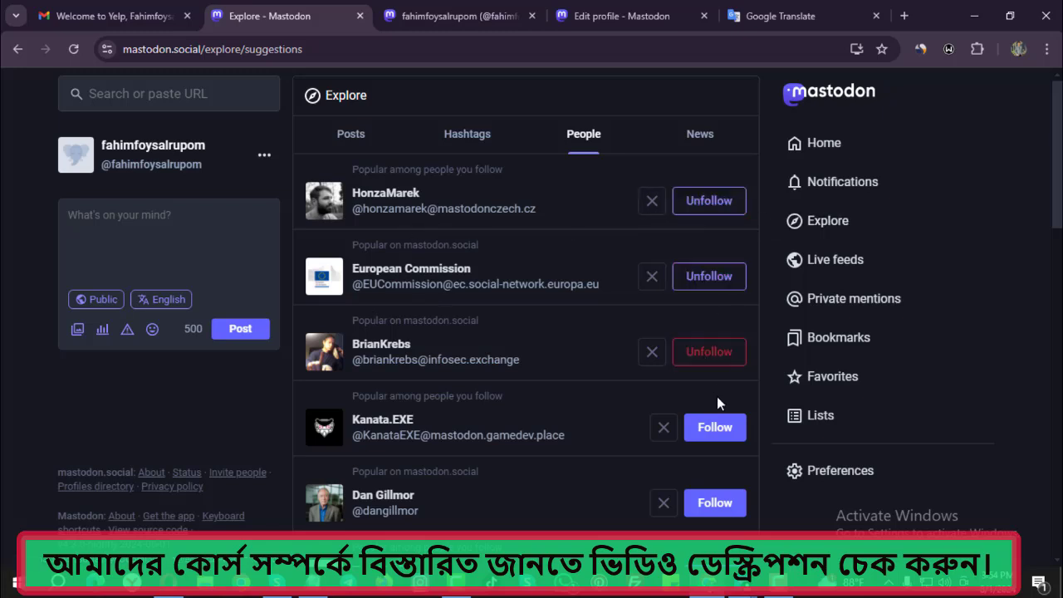
left_click(715, 427)
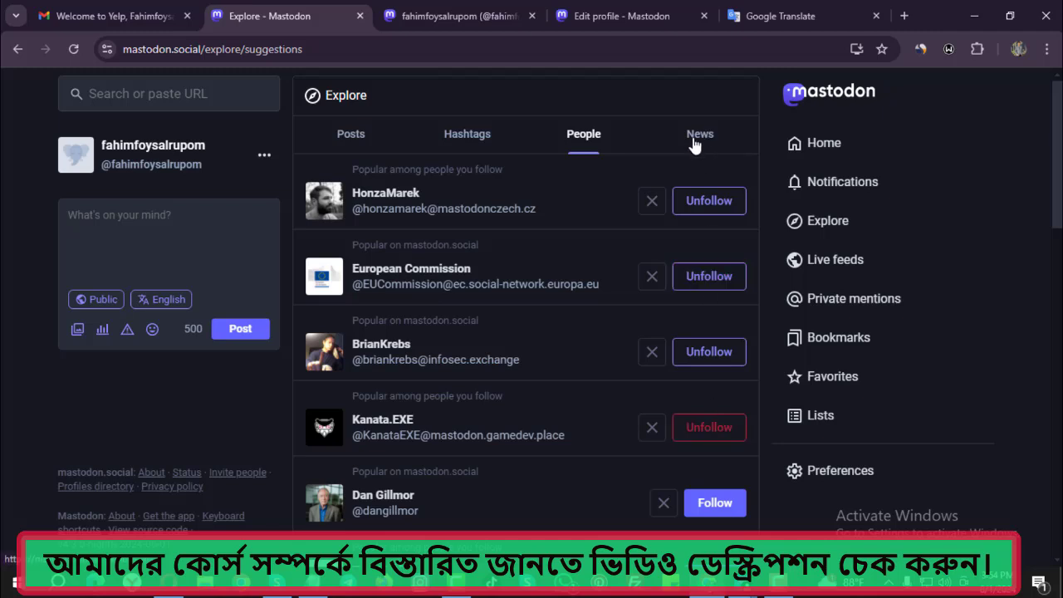
View the trending news stories in Explore and return to the suggested people.
left_click(695, 142)
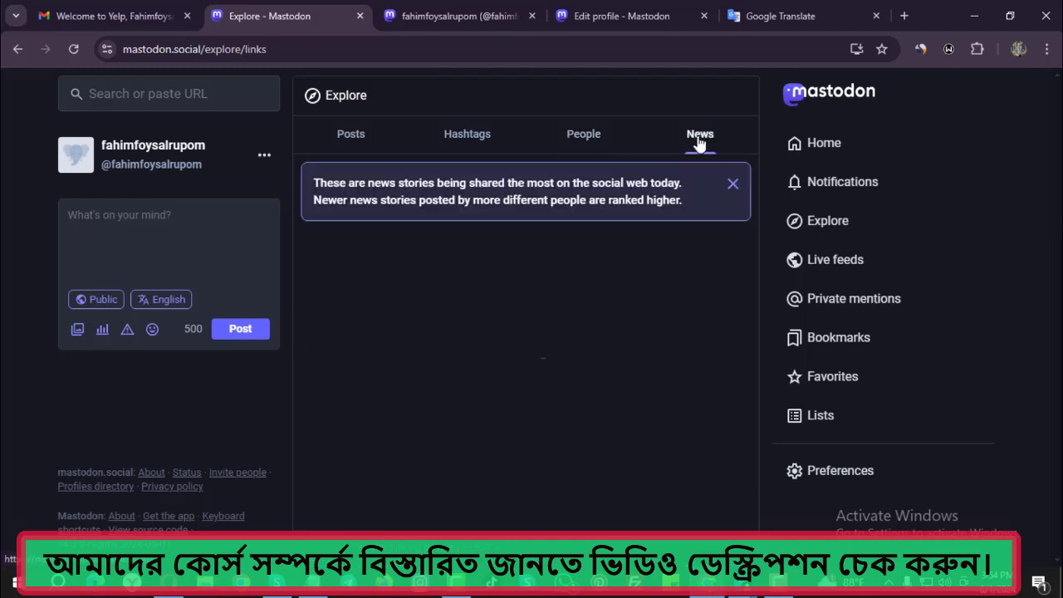
key("alt+Left")
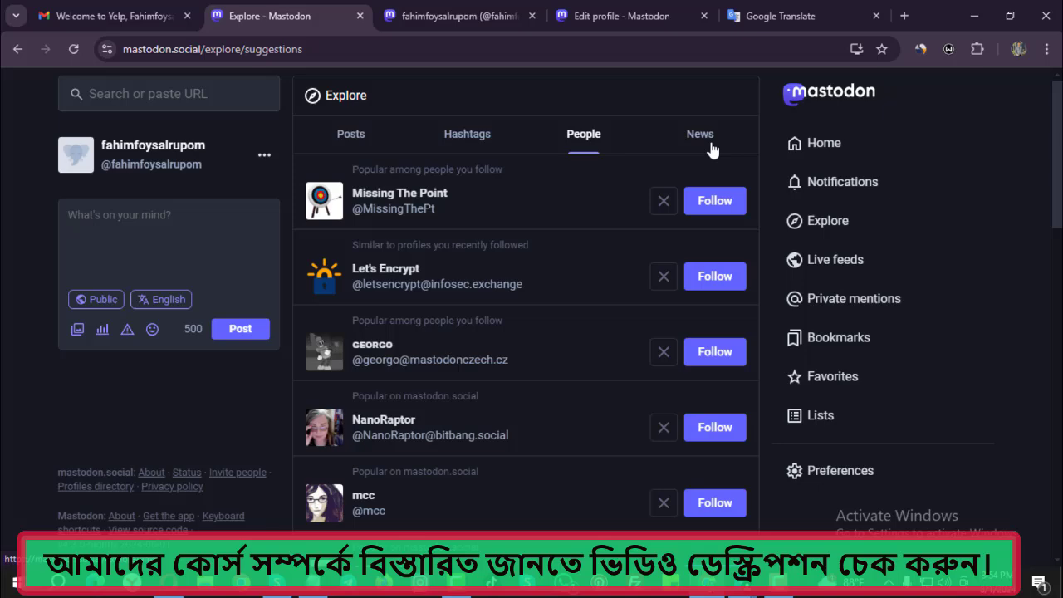